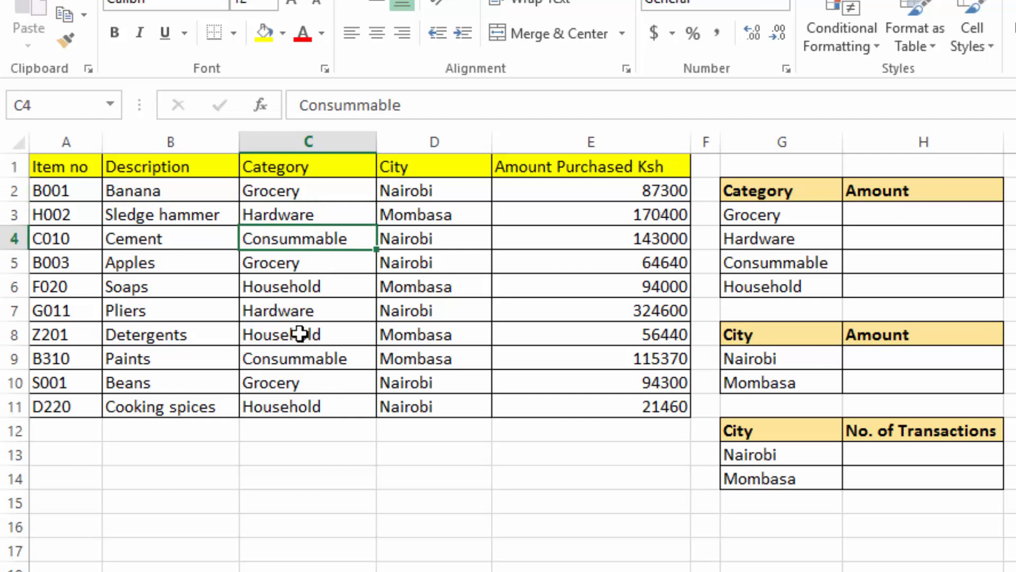
- Examine the Category, City and Amount Purchased Ksh columns of the purchase table in rows 1 to 11
{"action": "left_click", "coordinate": [299, 333]}
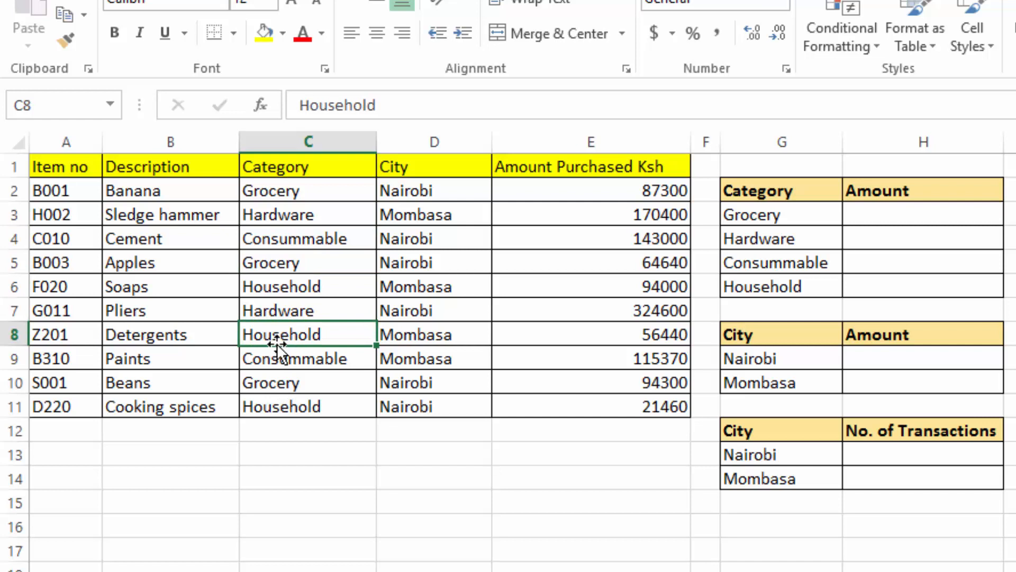
{"action": "left_click", "coordinate": [438, 164]}
{"action": "left_click_drag", "start_coordinate": [437, 164], "coordinate": [426, 403]}
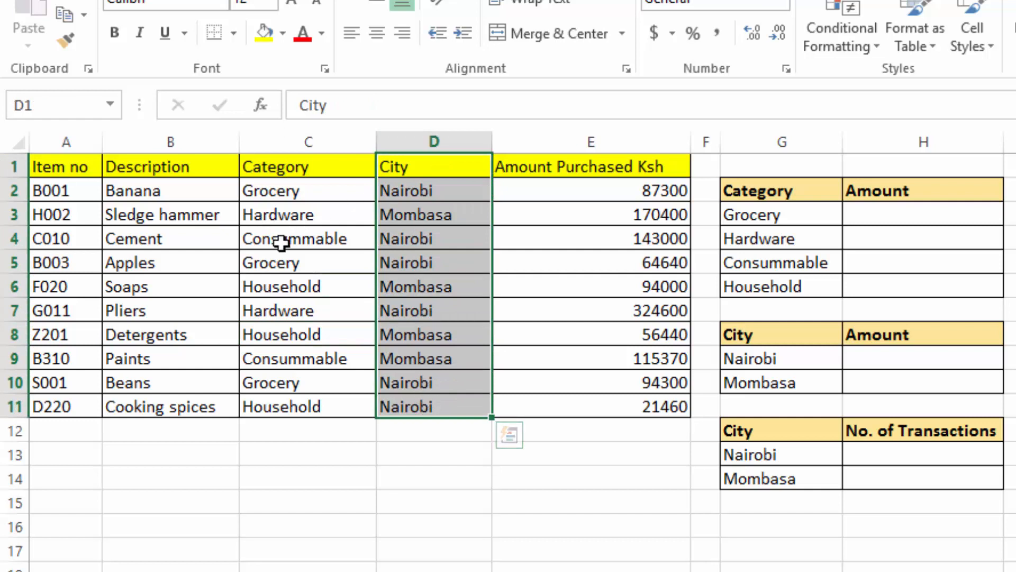
{"action": "left_click", "coordinate": [453, 193]}
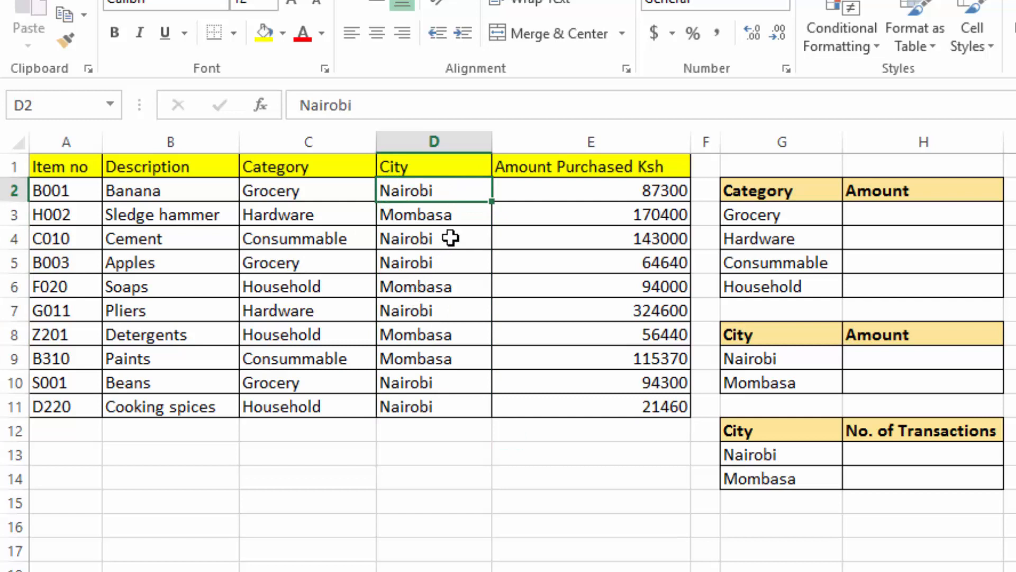
{"action": "left_click", "coordinate": [449, 215]}
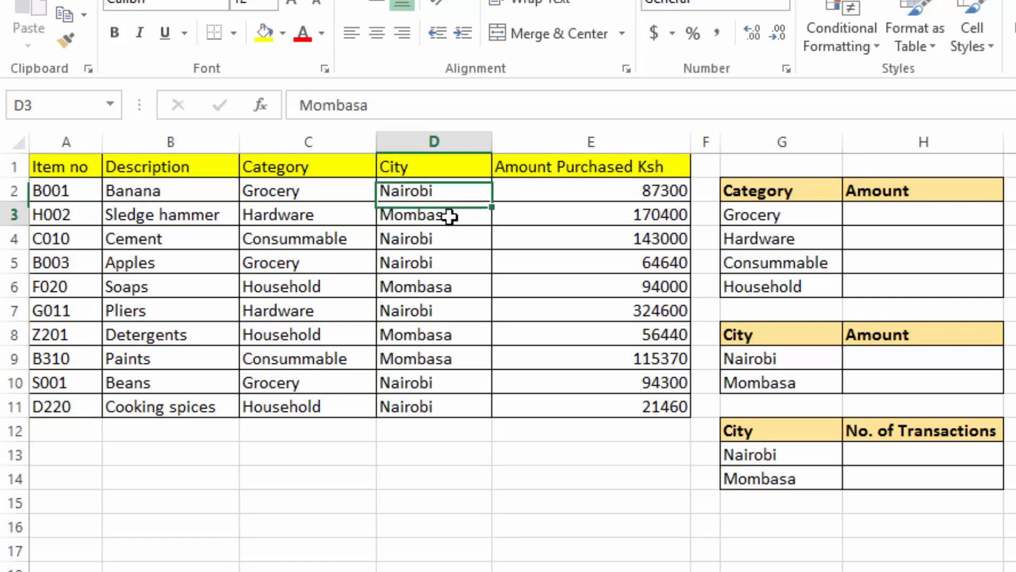
{"action": "left_click", "coordinate": [402, 186]}
{"action": "left_click_drag", "start_coordinate": [406, 206], "coordinate": [395, 402]}
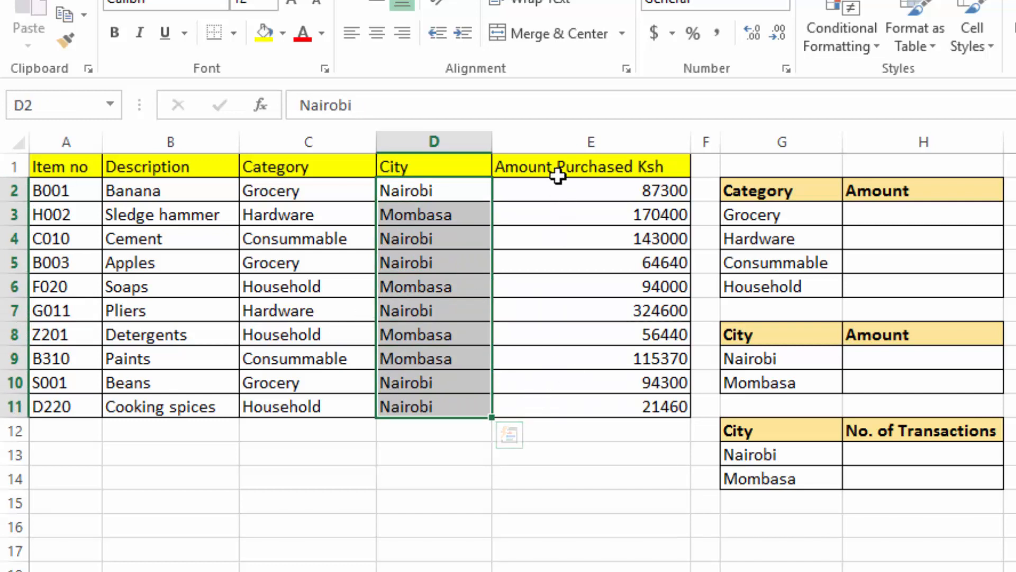
{"action": "left_click_drag", "start_coordinate": [555, 173], "coordinate": [551, 402]}
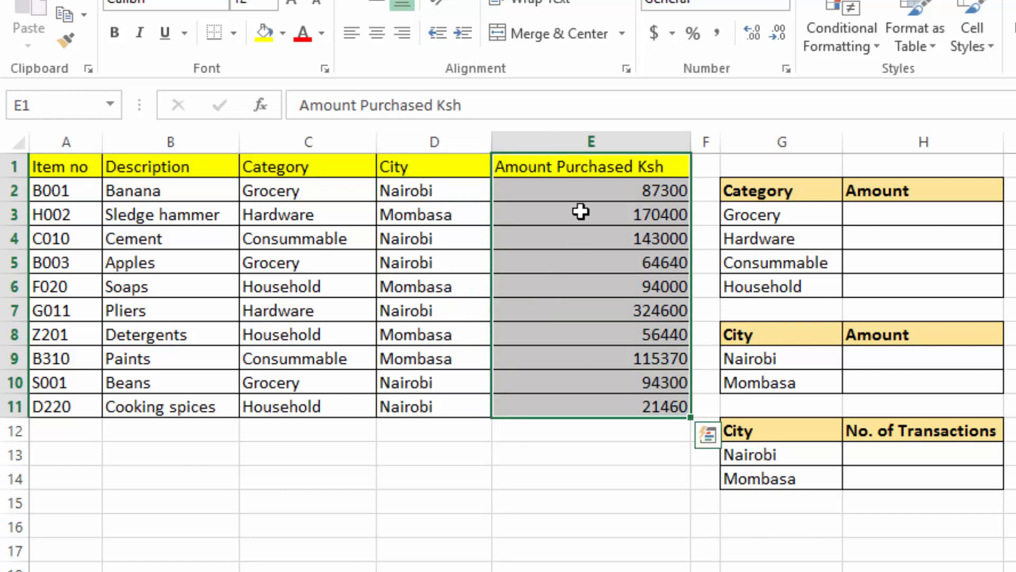
{"action": "left_click", "coordinate": [534, 193]}
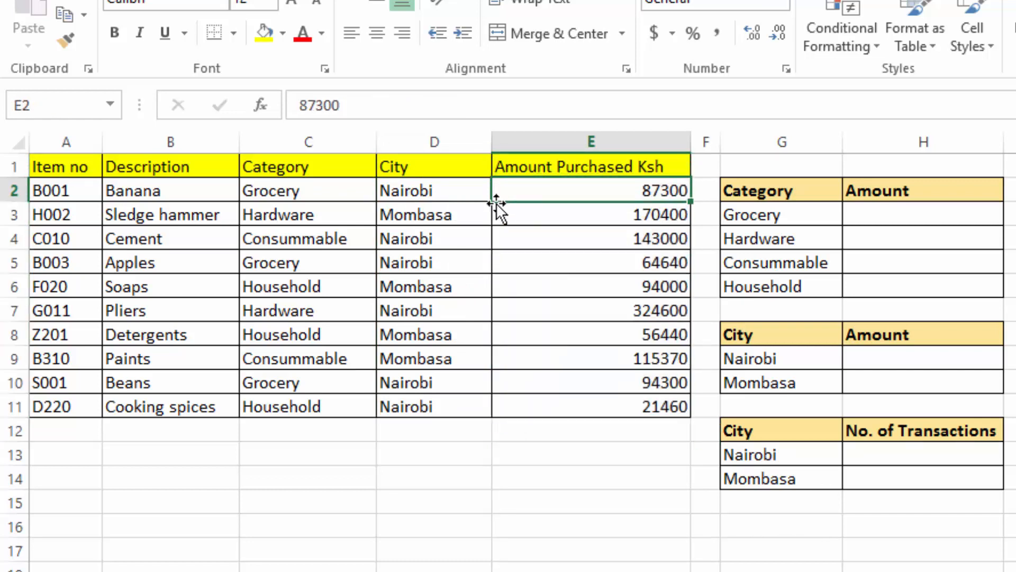
- Review the first purchase records row by row, checking their amount, city and category entries
{"action": "left_click", "coordinate": [15, 191]}
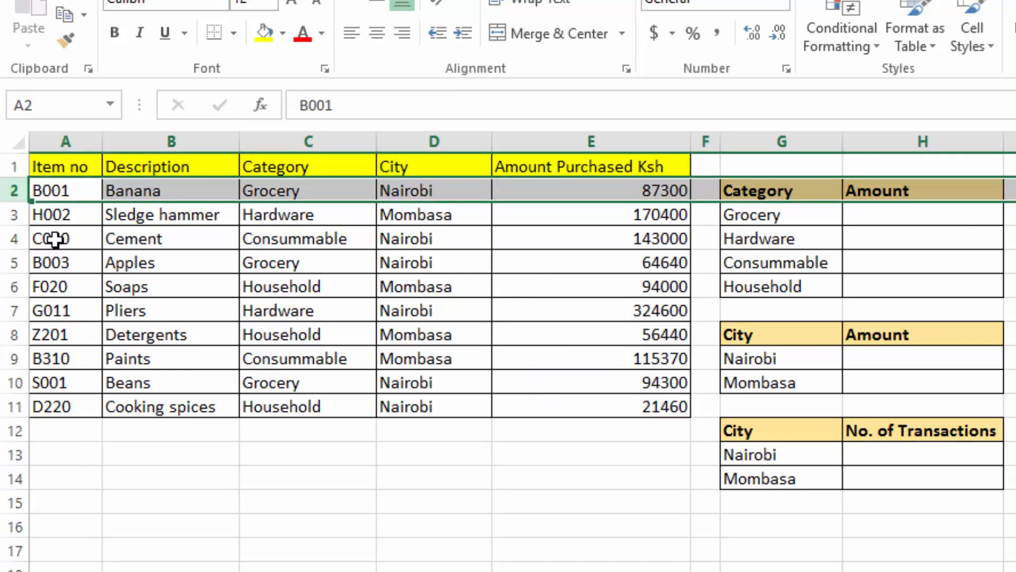
{"action": "left_click", "coordinate": [14, 214]}
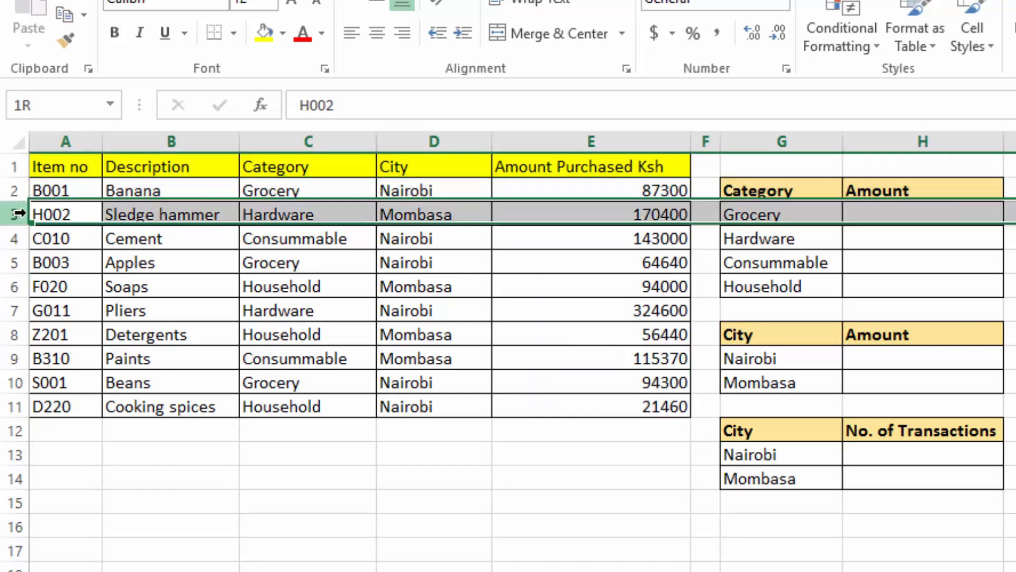
{"action": "left_click", "coordinate": [631, 198]}
{"action": "left_click", "coordinate": [614, 212]}
{"action": "left_click", "coordinate": [603, 244]}
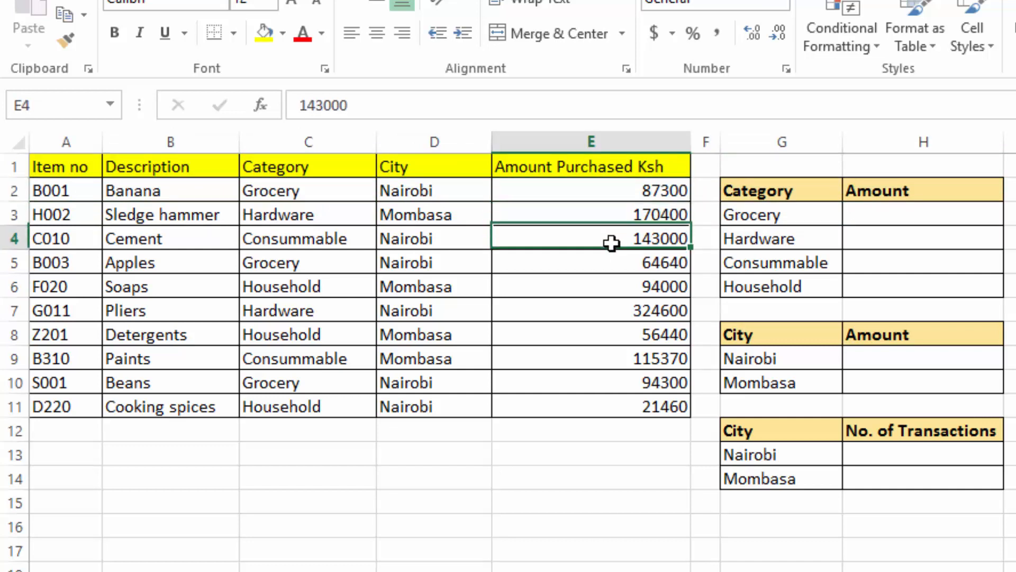
{"action": "left_click", "coordinate": [561, 194]}
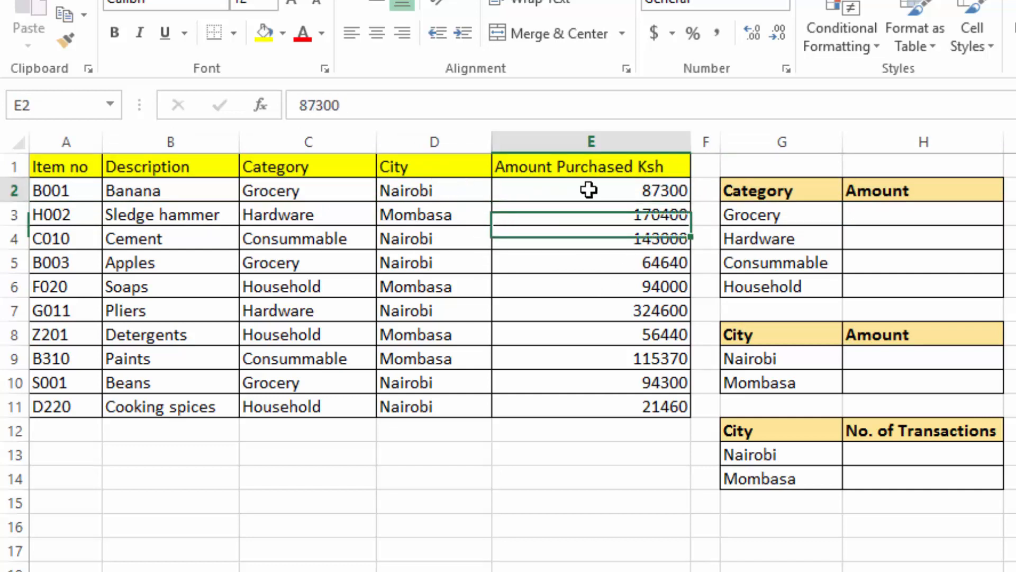
{"action": "left_click", "coordinate": [427, 191]}
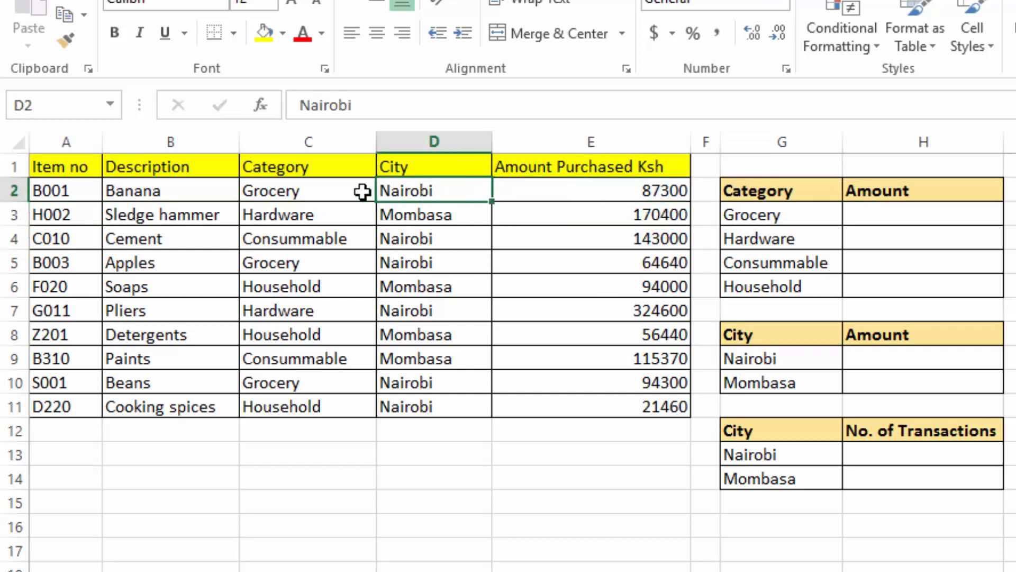
{"action": "left_click", "coordinate": [301, 191]}
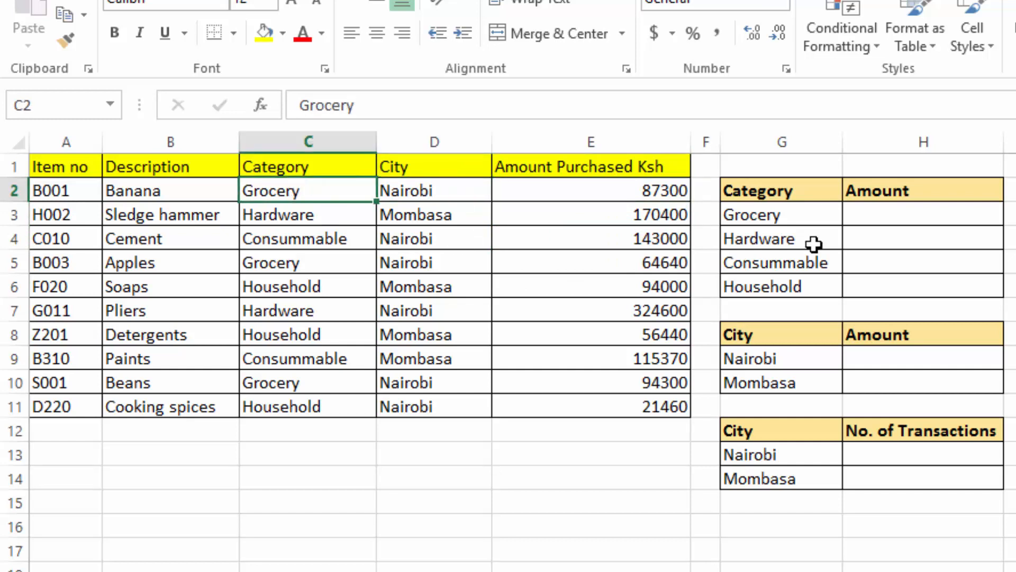
- Look over the empty Category and City amount summary tables and the Amount cells for Grocery, Hardware and Consummable
{"action": "left_click", "coordinate": [1015, 215]}
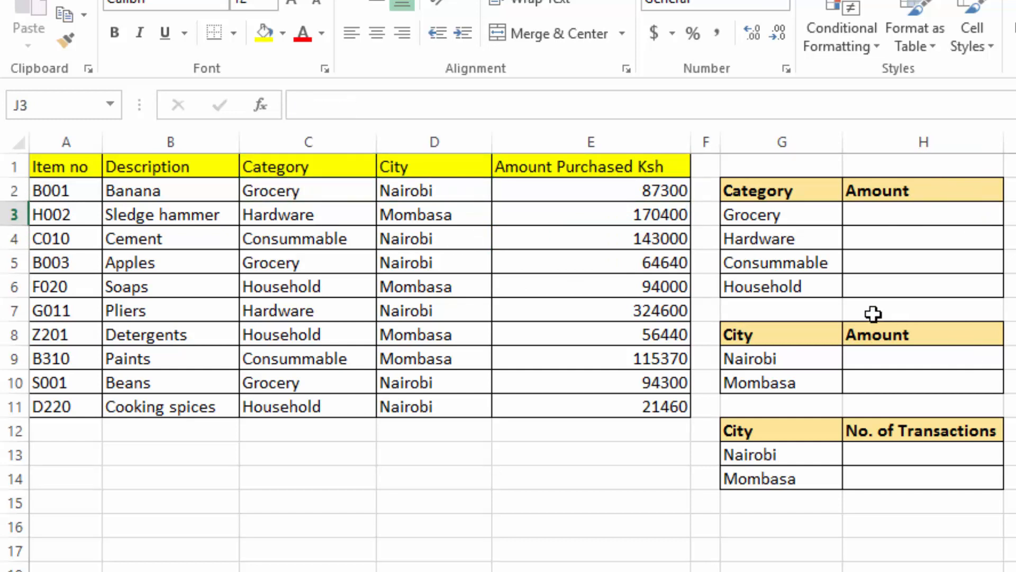
{"action": "left_click", "coordinate": [762, 196]}
{"action": "left_click_drag", "start_coordinate": [773, 200], "coordinate": [941, 284]}
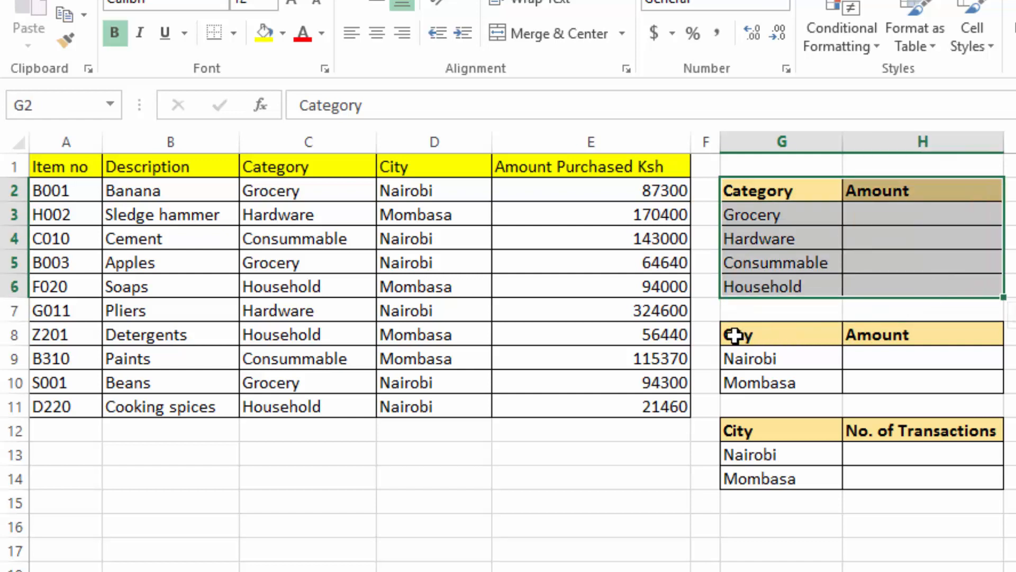
{"action": "left_click_drag", "start_coordinate": [724, 336], "coordinate": [909, 379]}
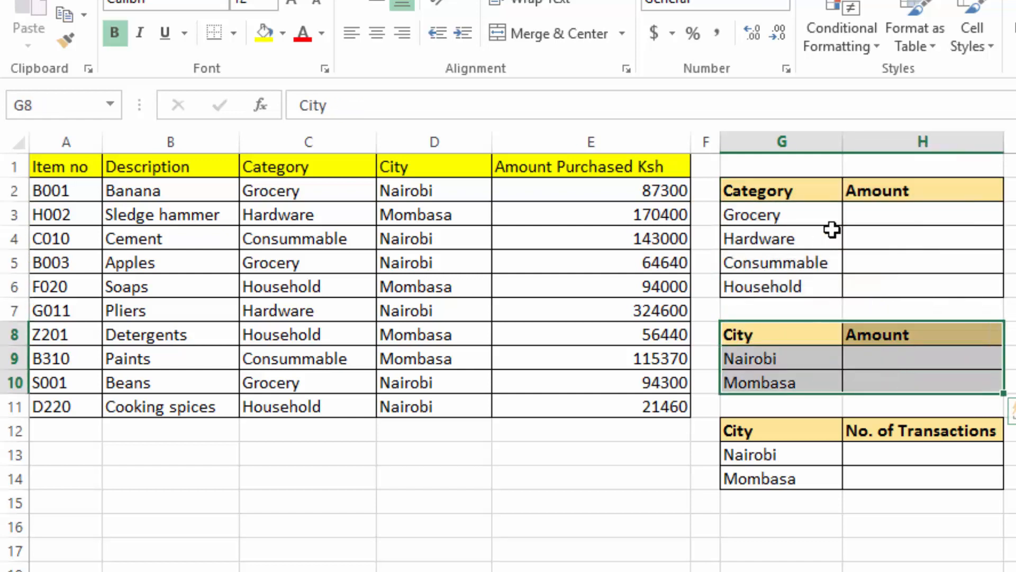
{"action": "left_click", "coordinate": [877, 214]}
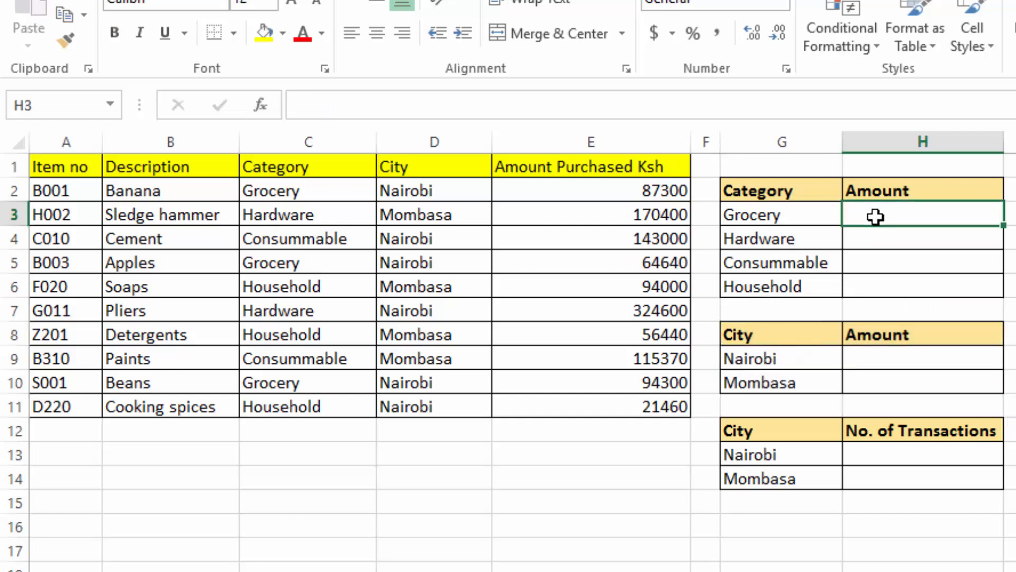
{"action": "left_click", "coordinate": [866, 241]}
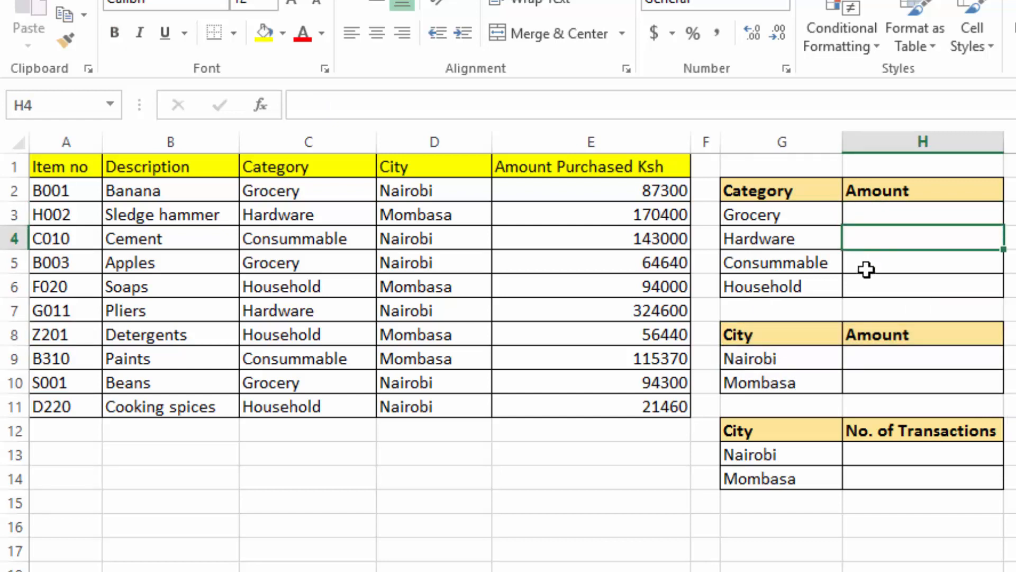
{"action": "left_click", "coordinate": [866, 266]}
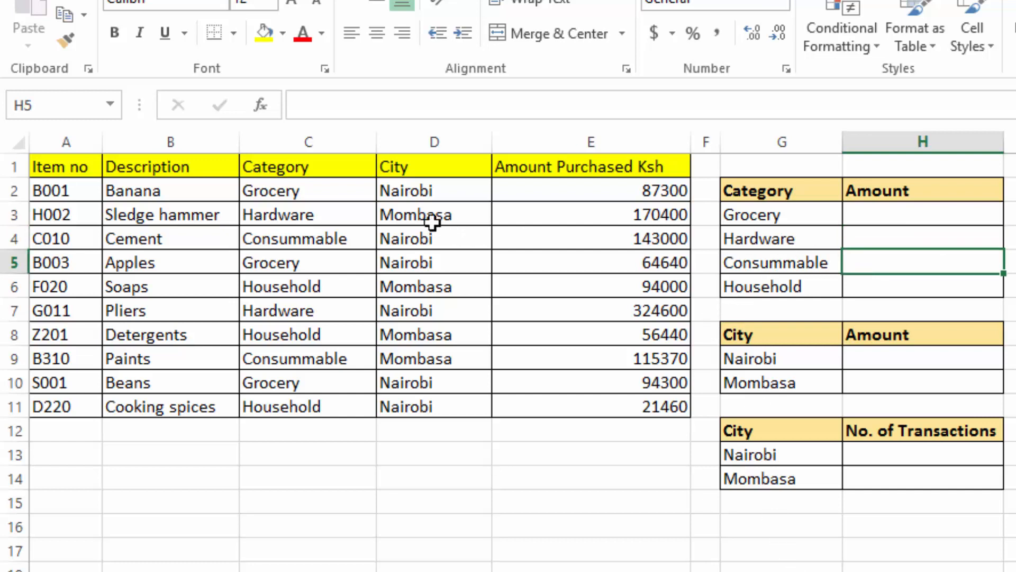
- Check individual purchase amounts against their categories in the data table, including the Grocery entries for Apples and Beans
{"action": "left_click", "coordinate": [598, 191]}
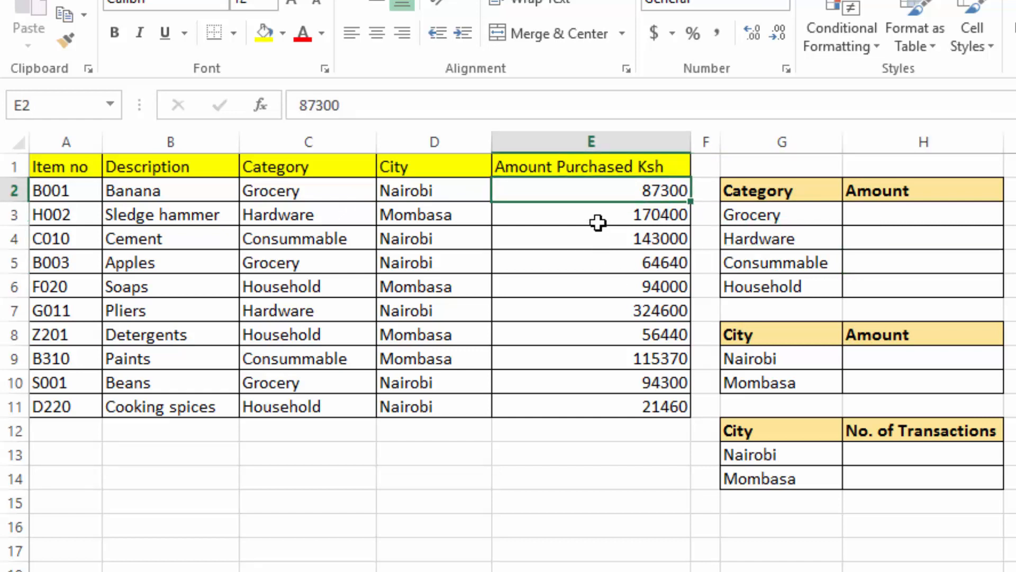
{"action": "left_click", "coordinate": [617, 241]}
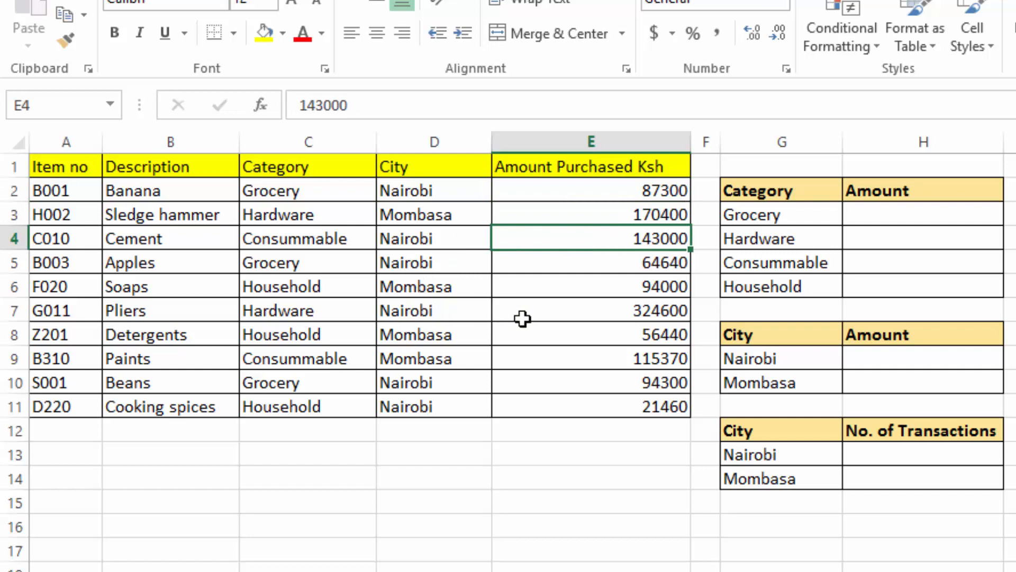
{"action": "left_click", "coordinate": [594, 308]}
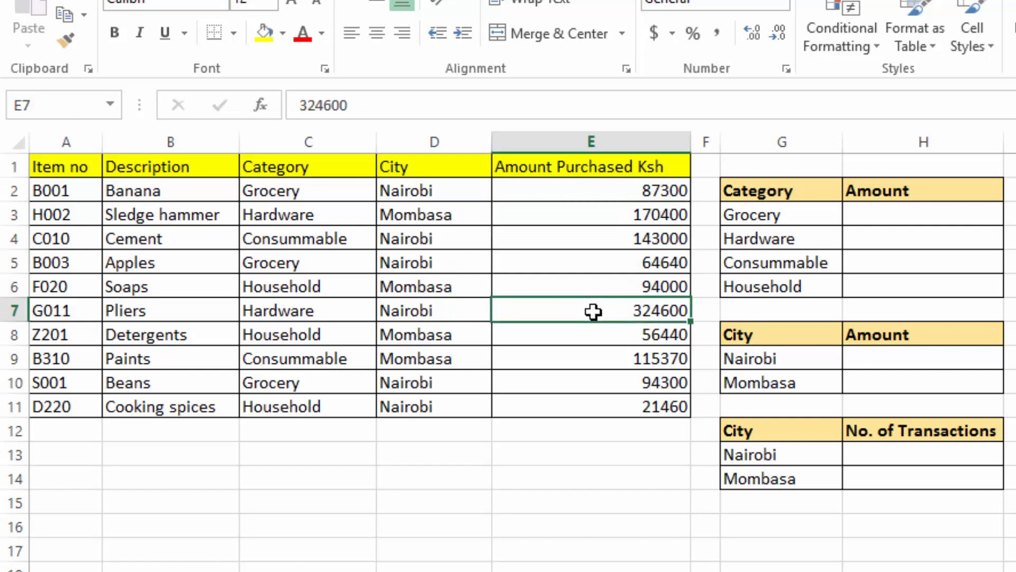
{"action": "left_click", "coordinate": [266, 265]}
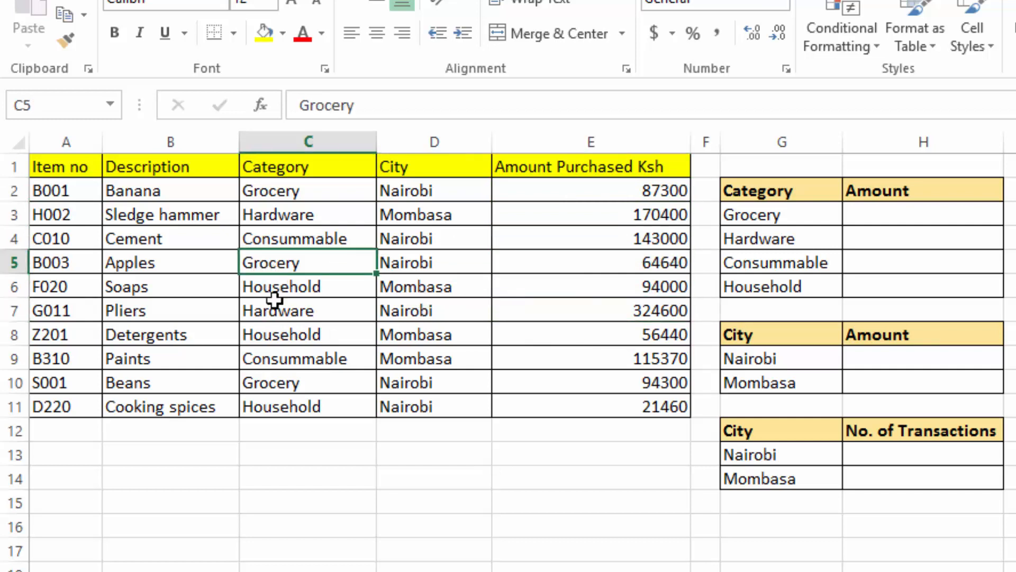
{"action": "left_click", "coordinate": [281, 312]}
{"action": "left_click", "coordinate": [318, 360]}
{"action": "left_click", "coordinate": [332, 376]}
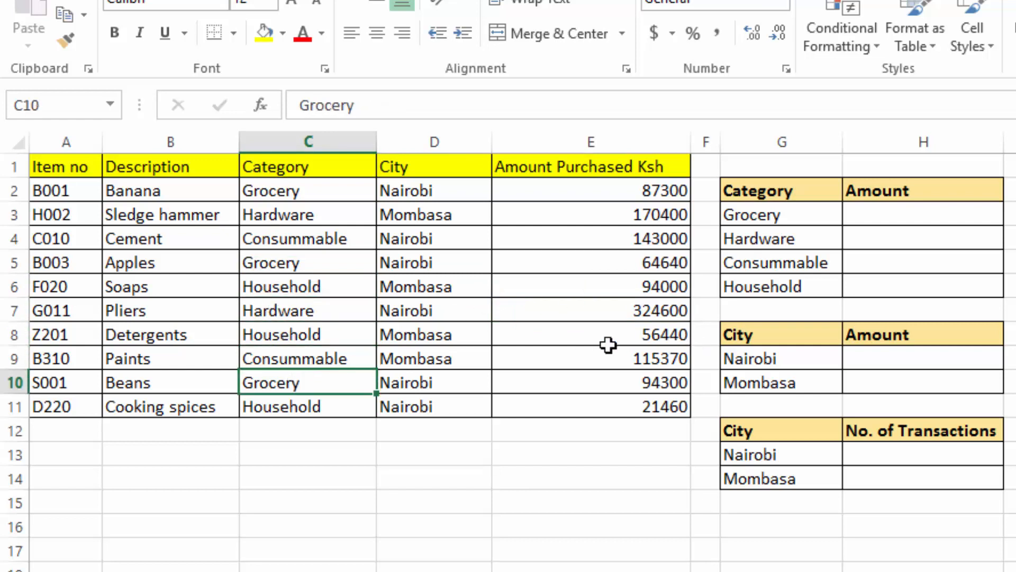
{"action": "left_click", "coordinate": [557, 392]}
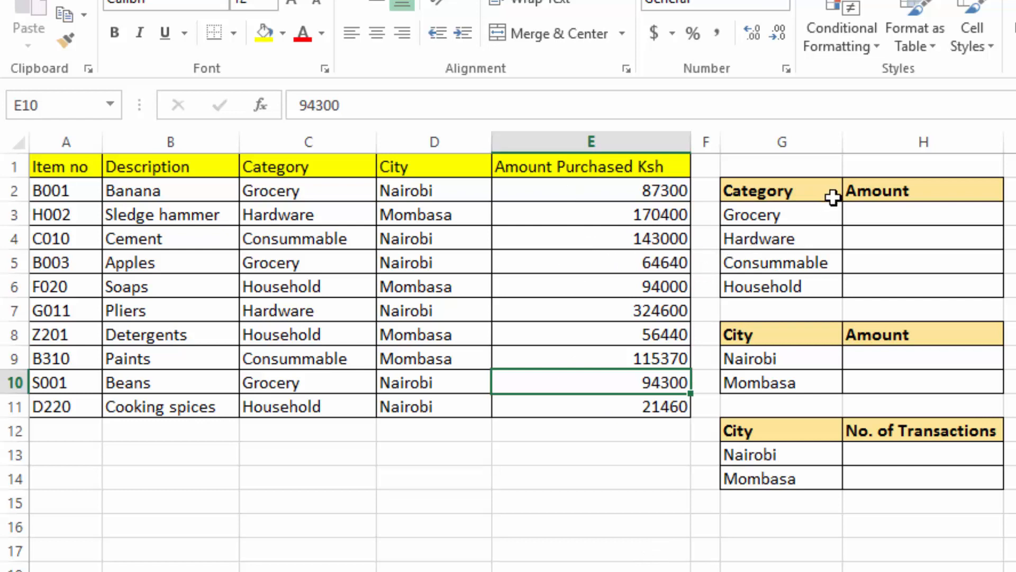
- Begin a SUMIF formula in the Grocery Amount cell H3, using C2:C11 as the range and an opening quotation mark for the criteria
{"action": "left_click", "coordinate": [865, 216]}
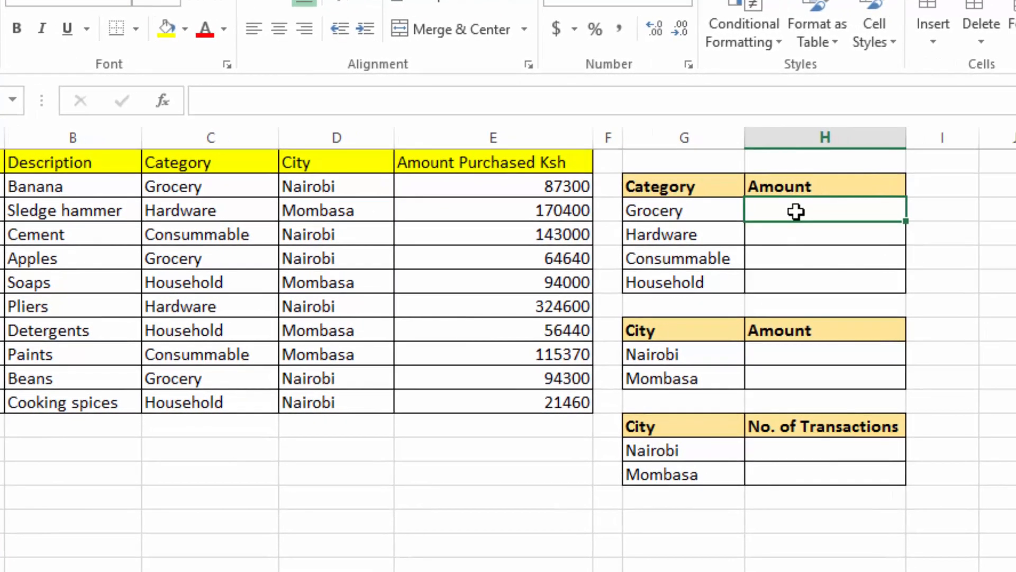
{"action": "type", "text": "="}
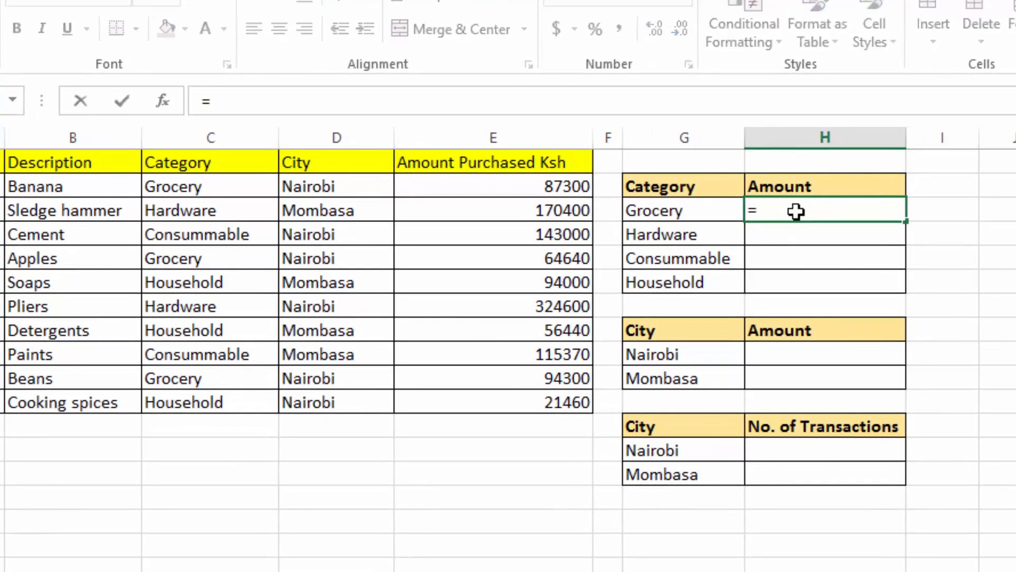
{"action": "type", "text": "SUM"}
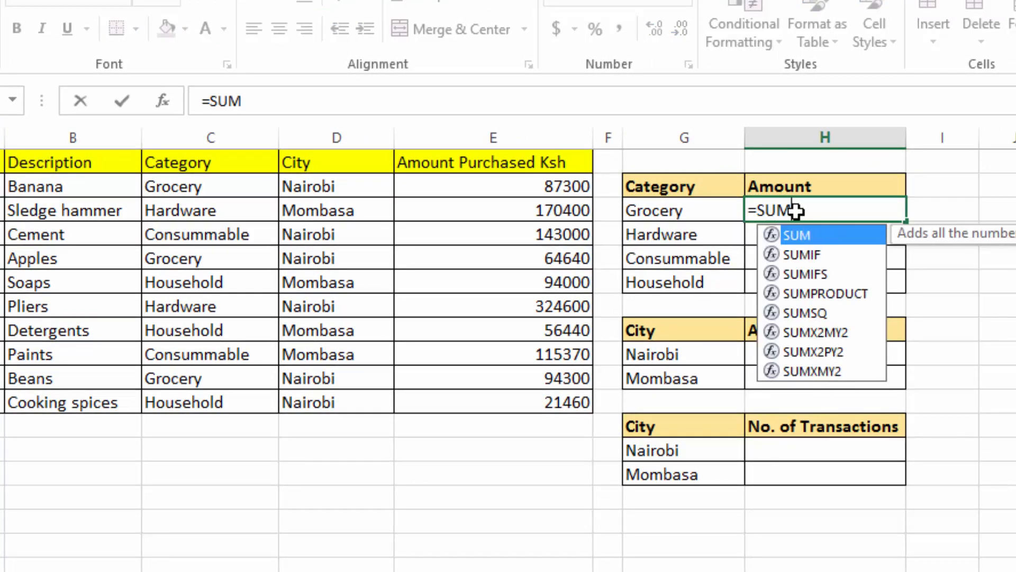
{"action": "type", "text": "IF"}
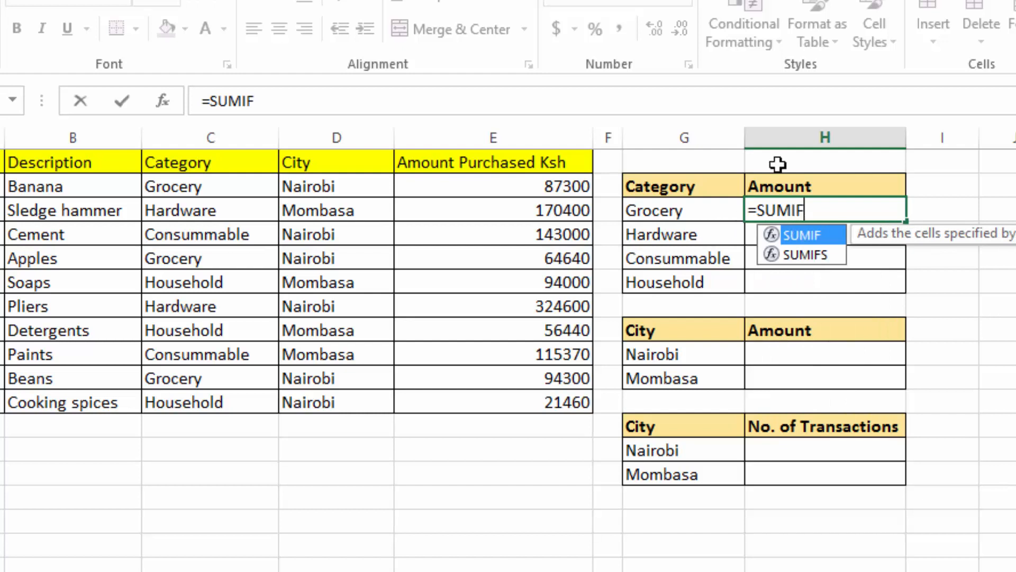
{"action": "double_click", "coordinate": [804, 235]}
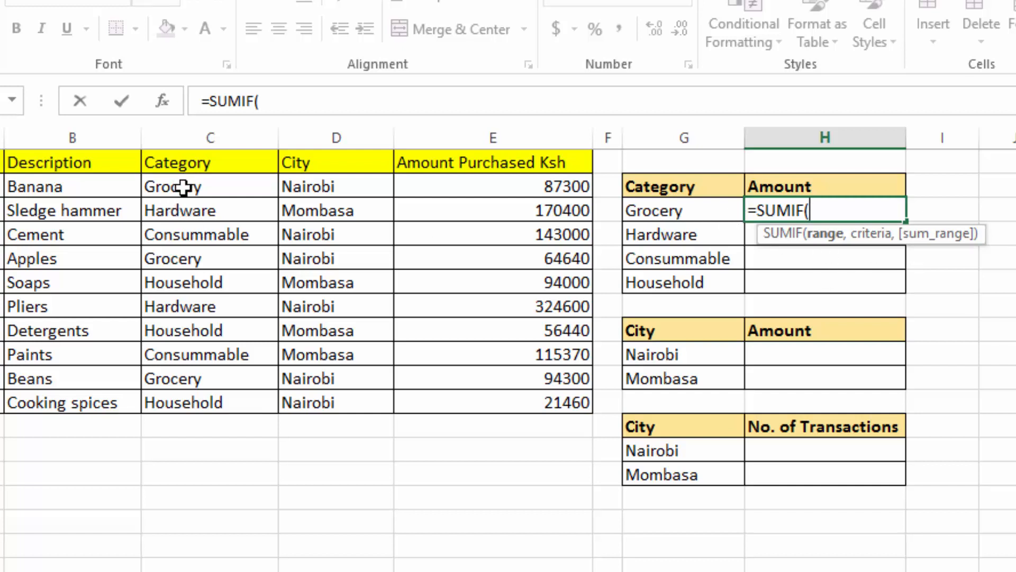
{"action": "left_click_drag", "start_coordinate": [183, 186], "coordinate": [182, 406]}
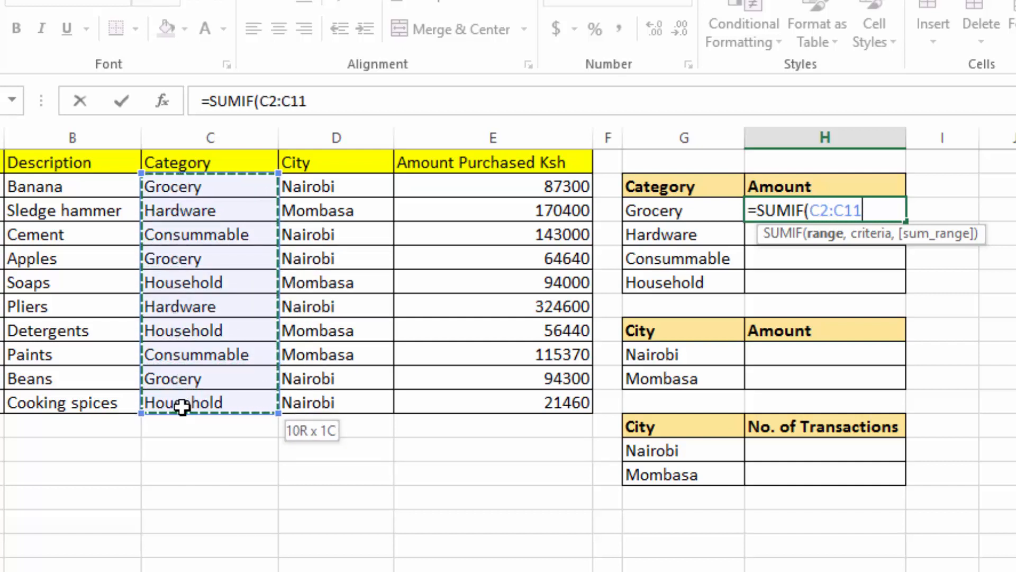
{"action": "left_click_drag", "start_coordinate": [182, 407], "coordinate": [171, 410]}
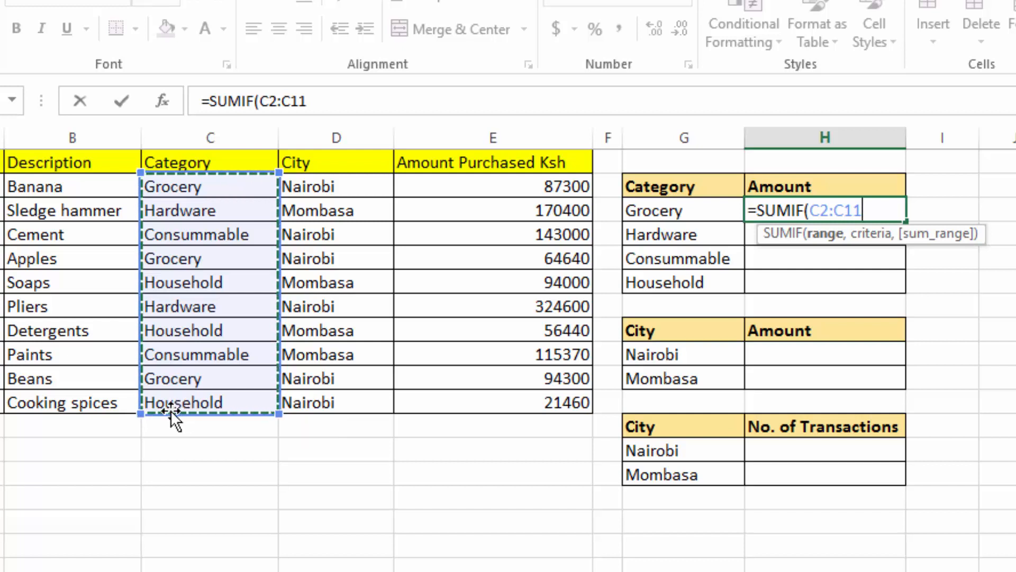
{"action": "type", "text": ","}
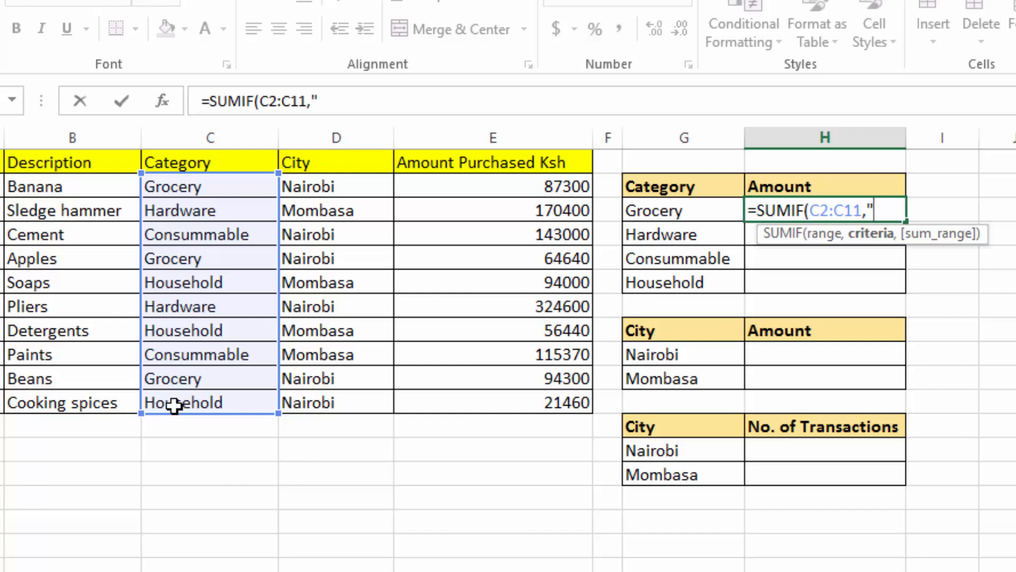
{"action": "type", "text": "gROCE"}
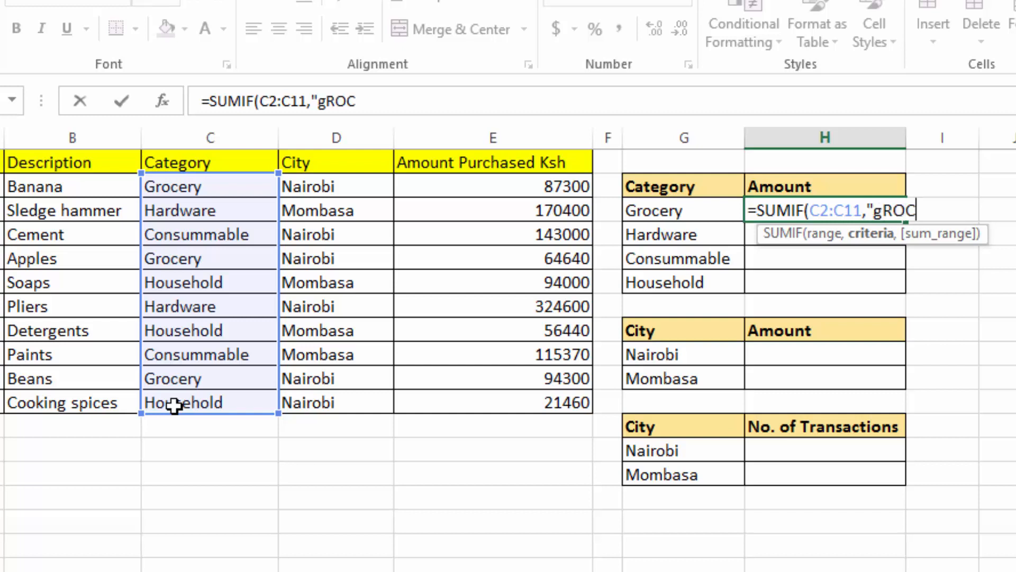
{"action": "key", "text": "BackSpace"}
{"action": "key", "text": "BackSpace"}
{"action": "key", "text": "BackSpace"}
{"action": "key", "text": "BackSpace"}
{"action": "key", "text": "BackSpace"}
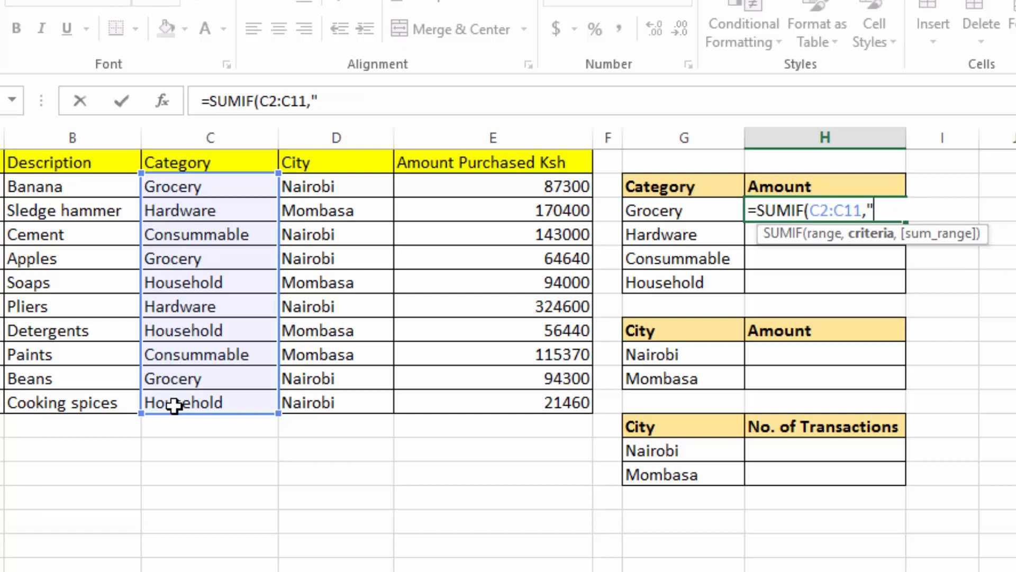
- Complete the Grocery SUMIF formula in H3 with the criteria "Grocery" and the sum range E2:E11
{"action": "type", "text": "Grocery"}
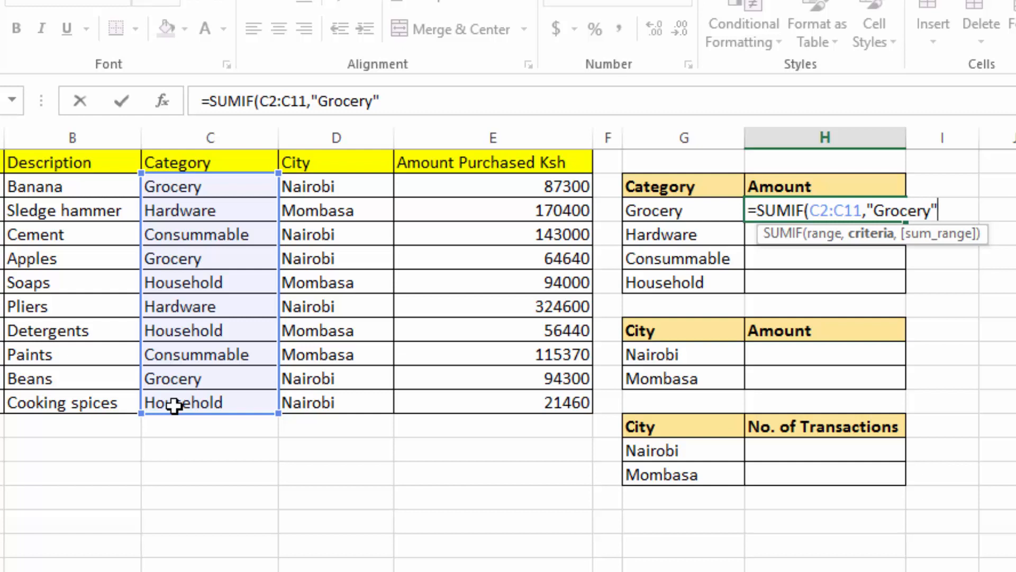
{"action": "type", "text": ","}
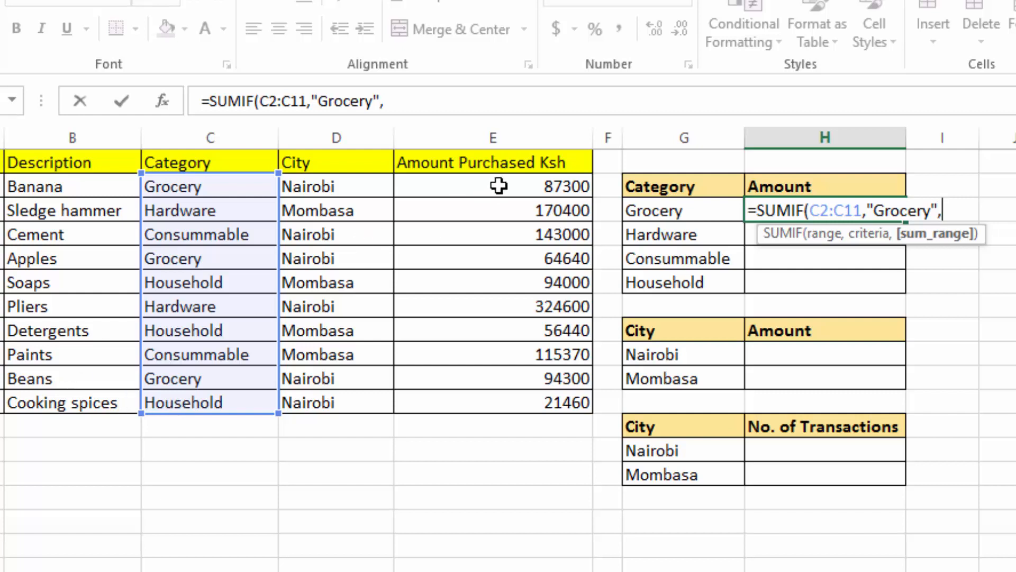
{"action": "left_click_drag", "start_coordinate": [499, 185], "coordinate": [498, 394]}
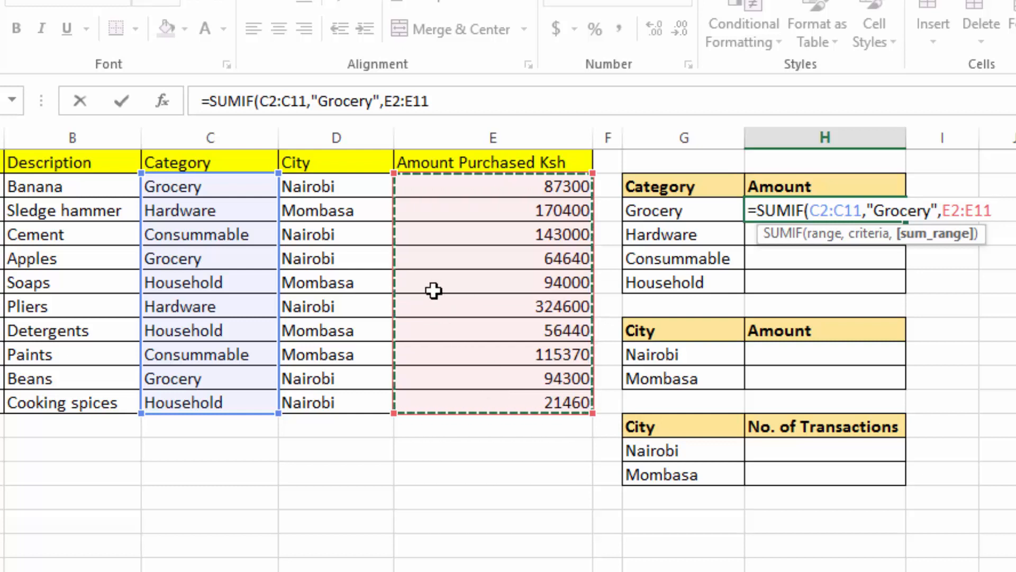
{"action": "type", "text": ")"}
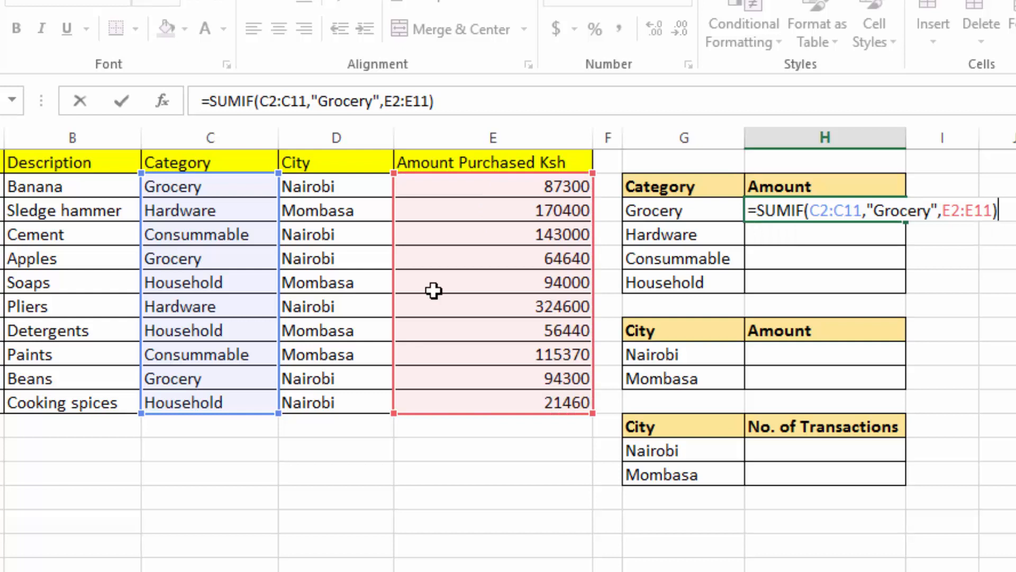
{"action": "key", "text": "Return"}
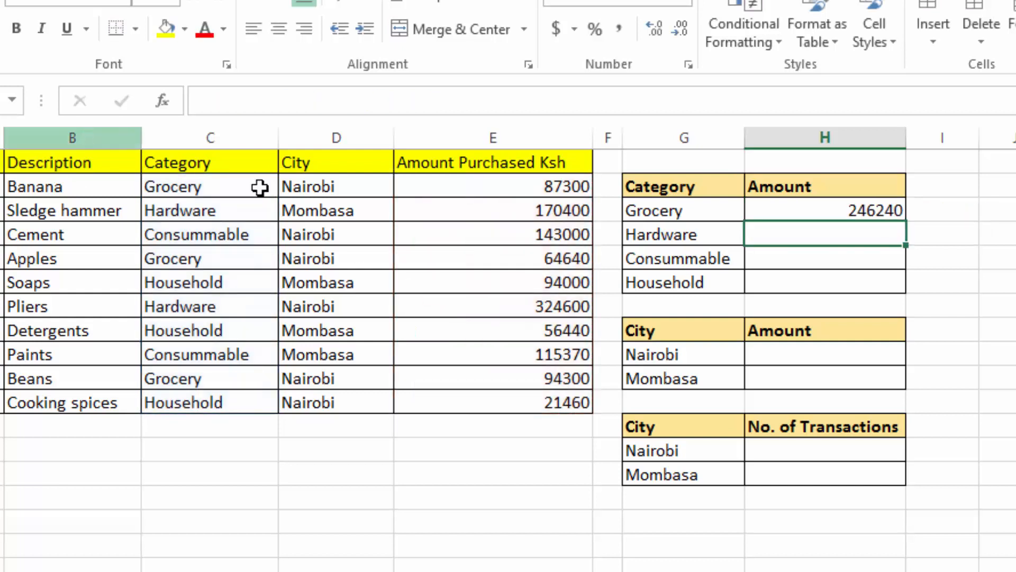
- Check the Grocery total's formula against the category and amount entries of the Banana and Apples rows
{"action": "left_click", "coordinate": [806, 211]}
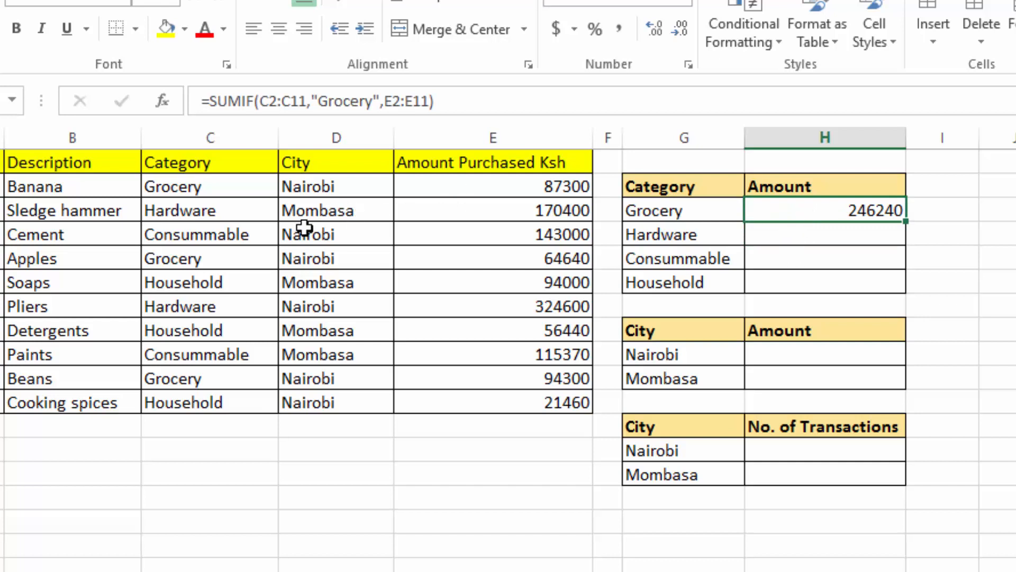
{"action": "left_click", "coordinate": [215, 186]}
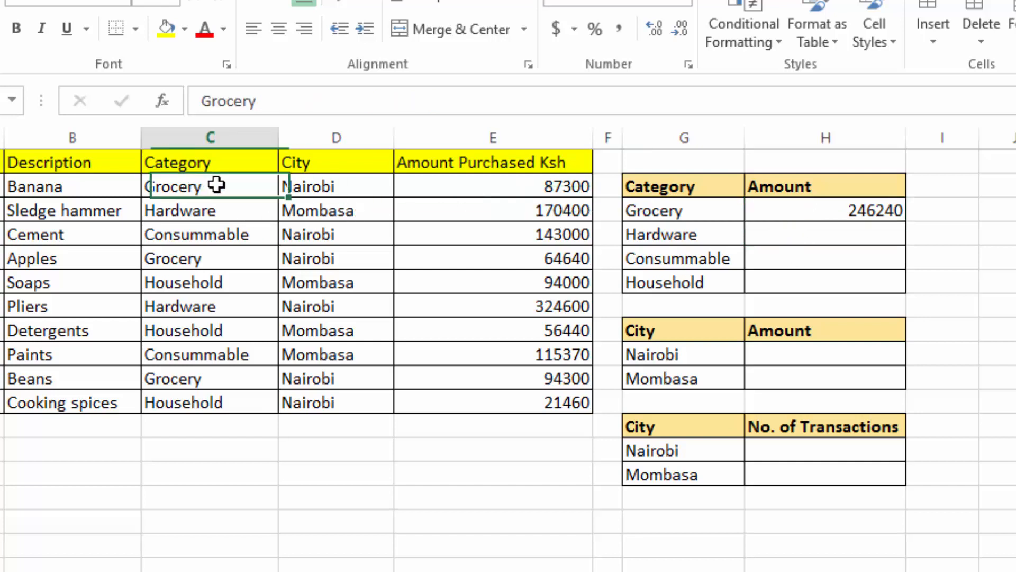
{"action": "left_click", "coordinate": [530, 185]}
{"action": "left_click", "coordinate": [200, 261]}
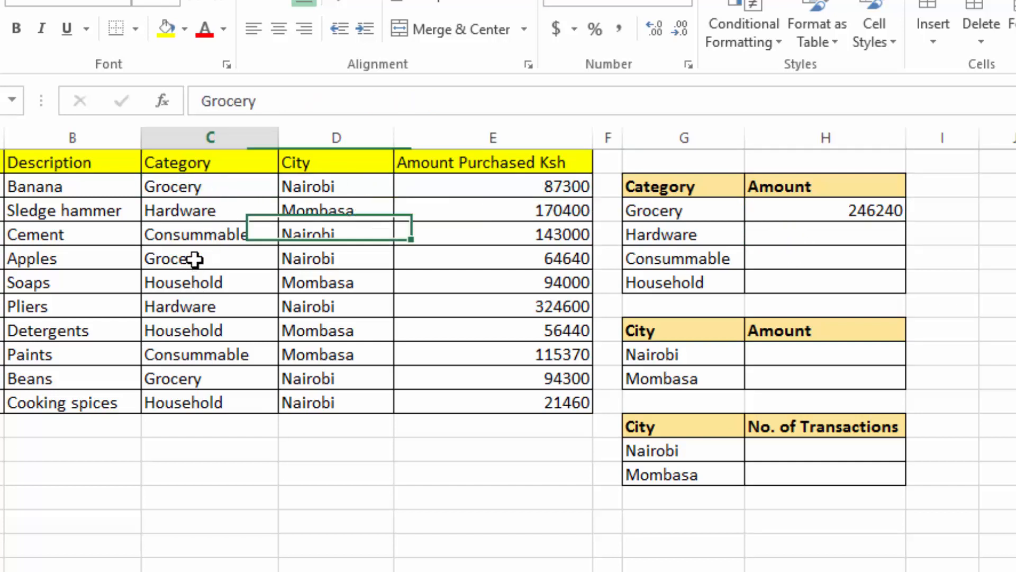
{"action": "left_click", "coordinate": [514, 259]}
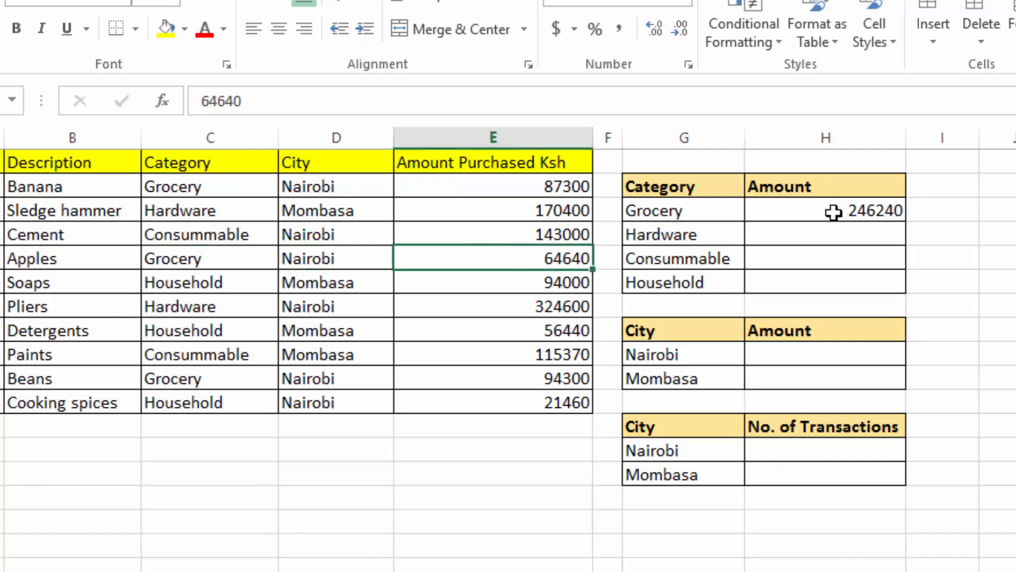
{"action": "left_click", "coordinate": [809, 214]}
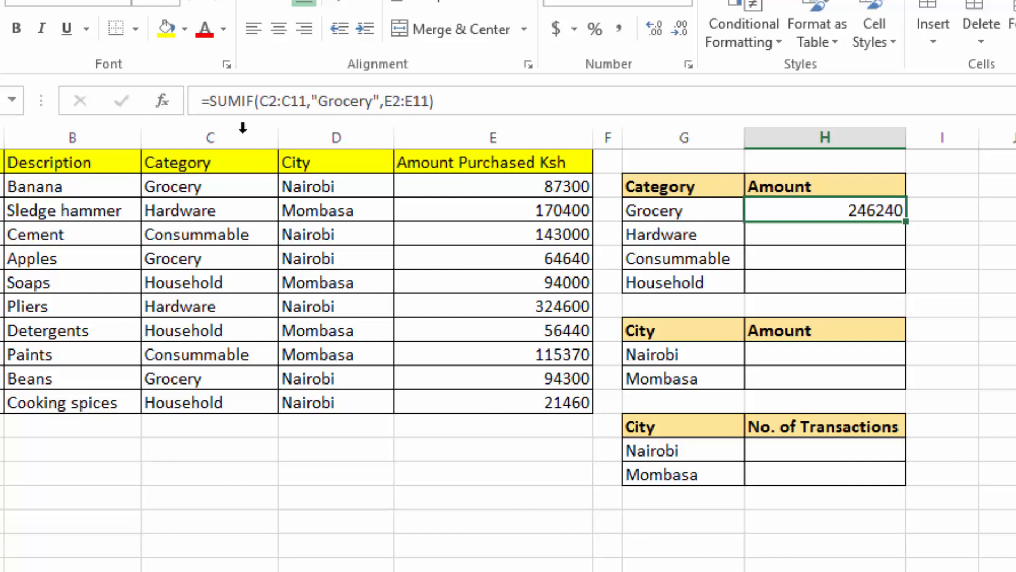
{"action": "left_click", "coordinate": [185, 29]}
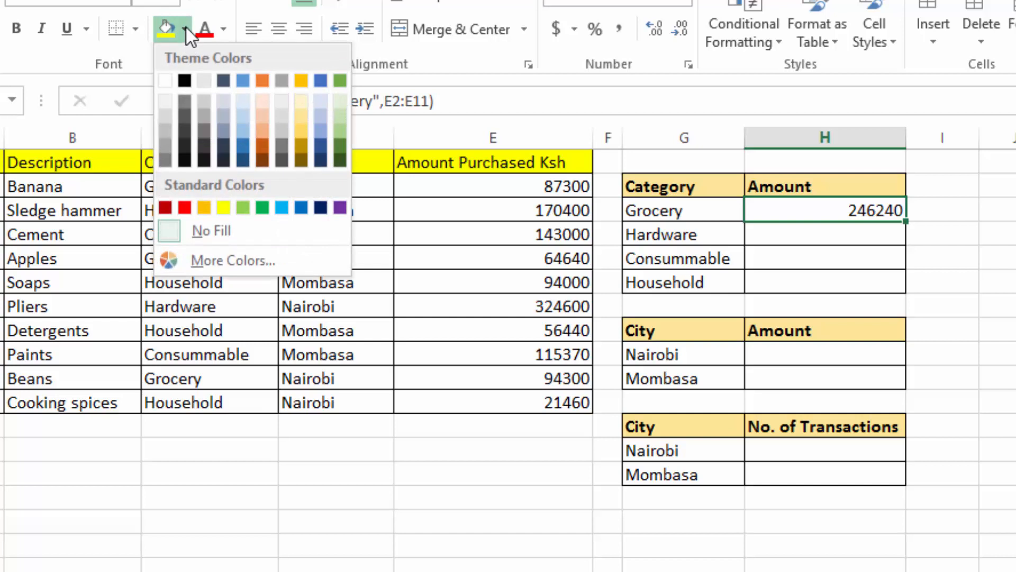
{"action": "left_click", "coordinate": [342, 81]}
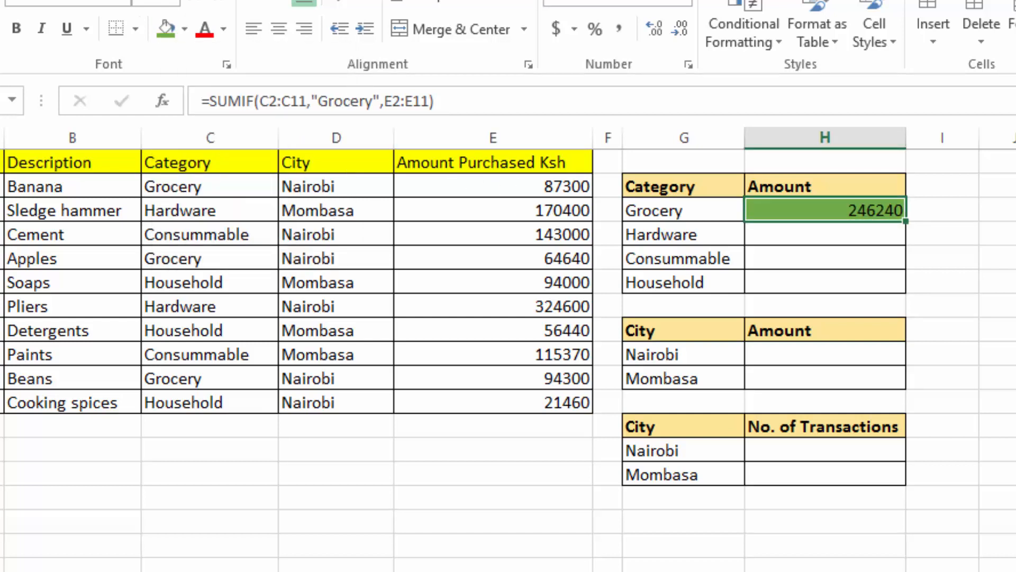
{"action": "key", "text": "ctrl+z"}
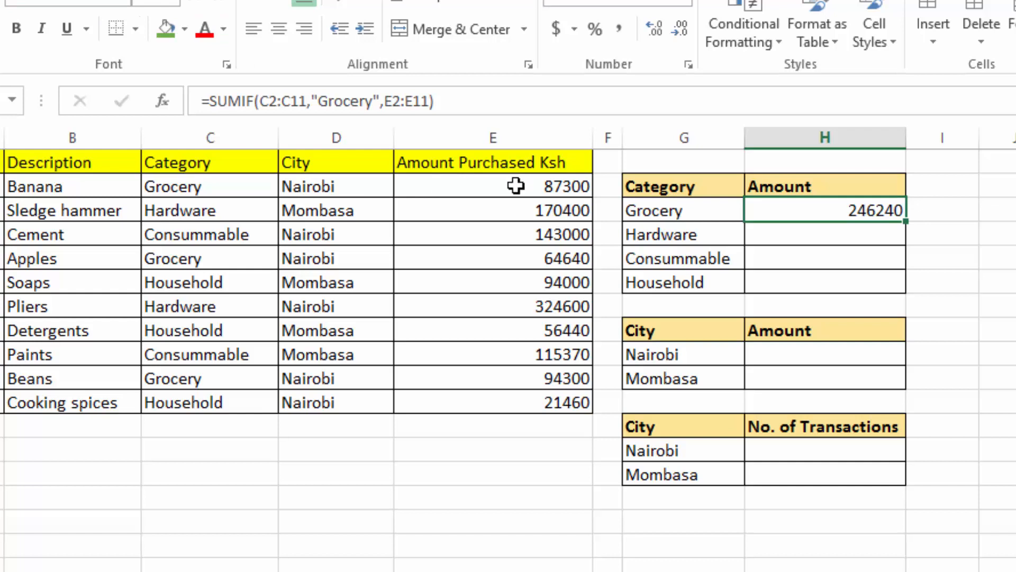
- Fill the Grocery purchase amounts for Banana, Apples and Beans in E2, E5 and E10 with green
{"action": "left_click", "coordinate": [474, 191]}
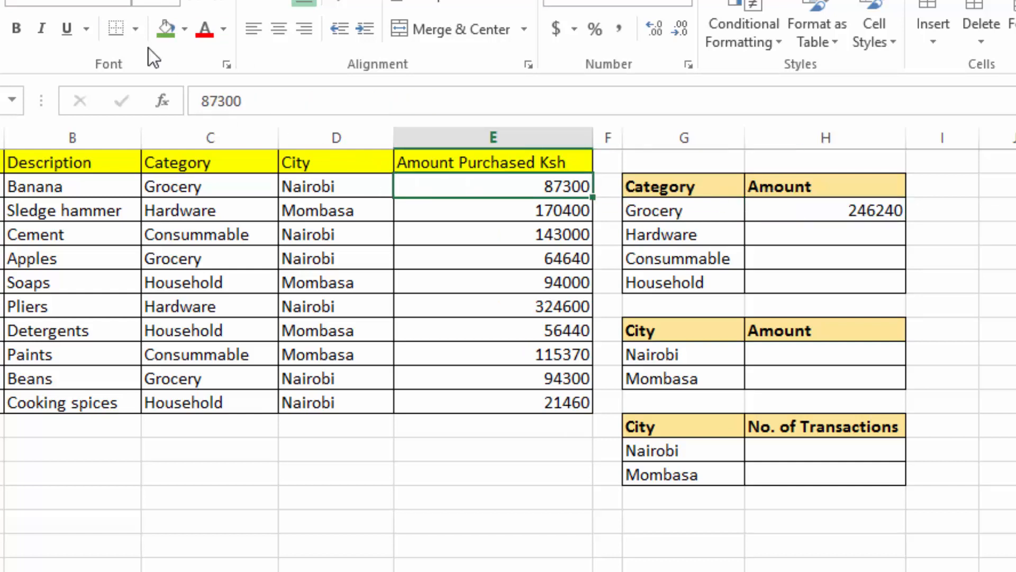
{"action": "left_click", "coordinate": [166, 30]}
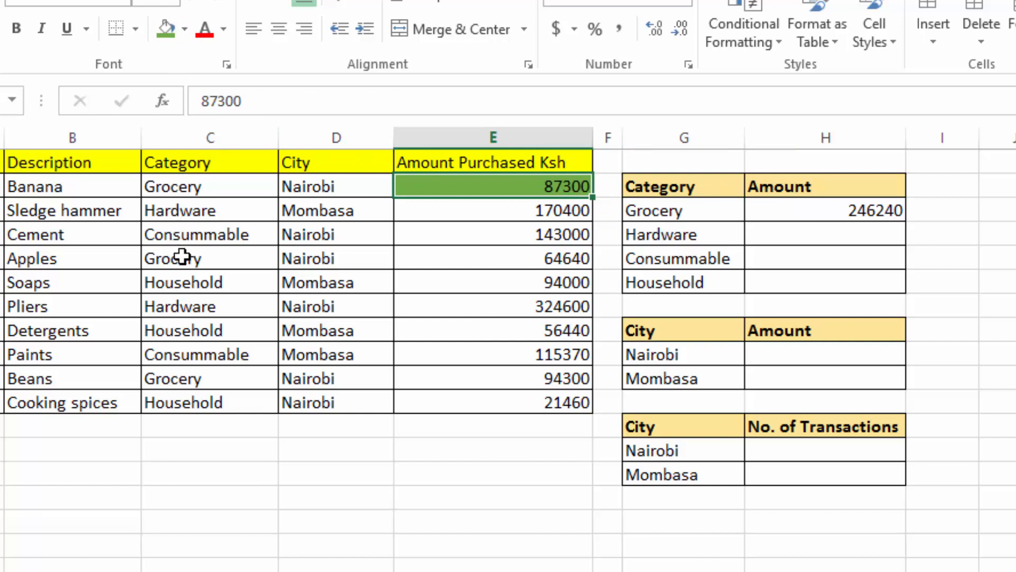
{"action": "key", "text": "Down"}
{"action": "key", "text": "Down"}
{"action": "key", "text": "Down"}
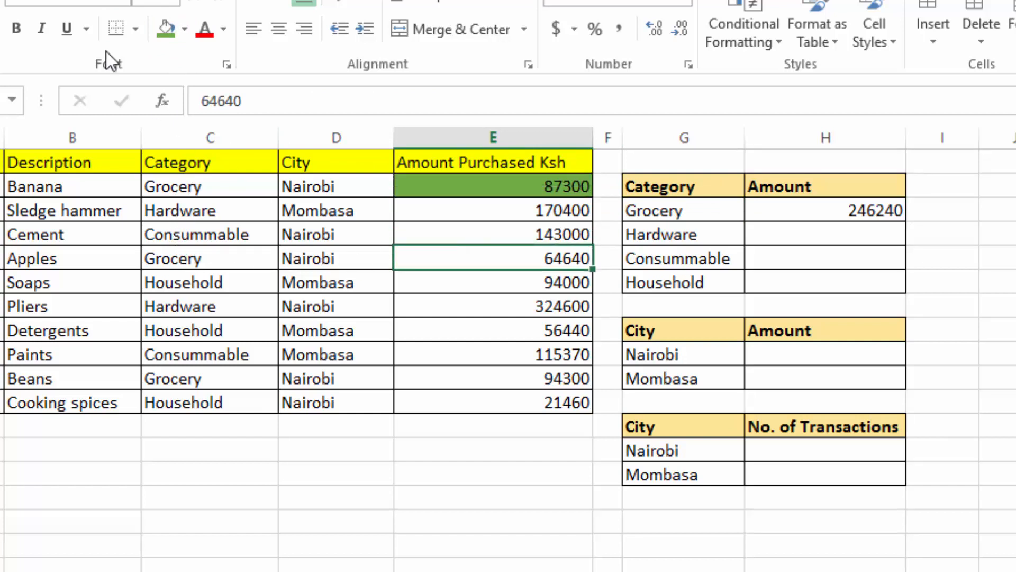
{"action": "left_click", "coordinate": [165, 28]}
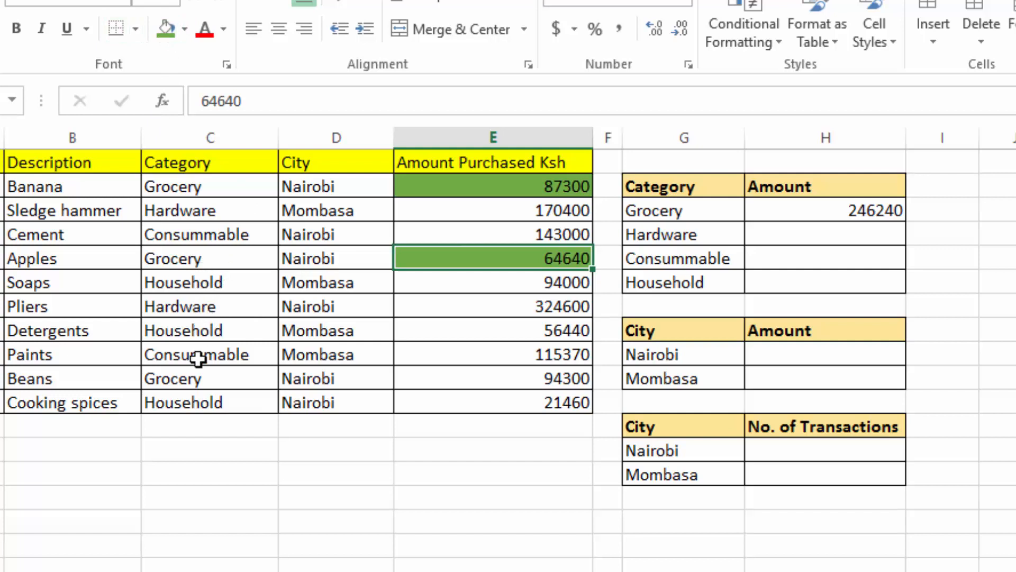
{"action": "left_click", "coordinate": [199, 380]}
{"action": "left_click", "coordinate": [531, 375]}
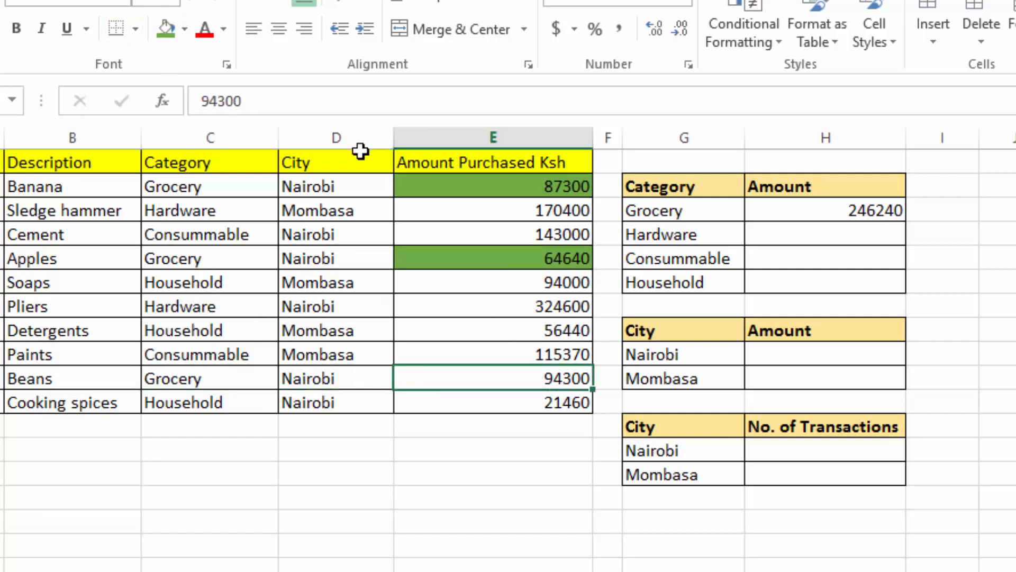
{"action": "left_click", "coordinate": [163, 29]}
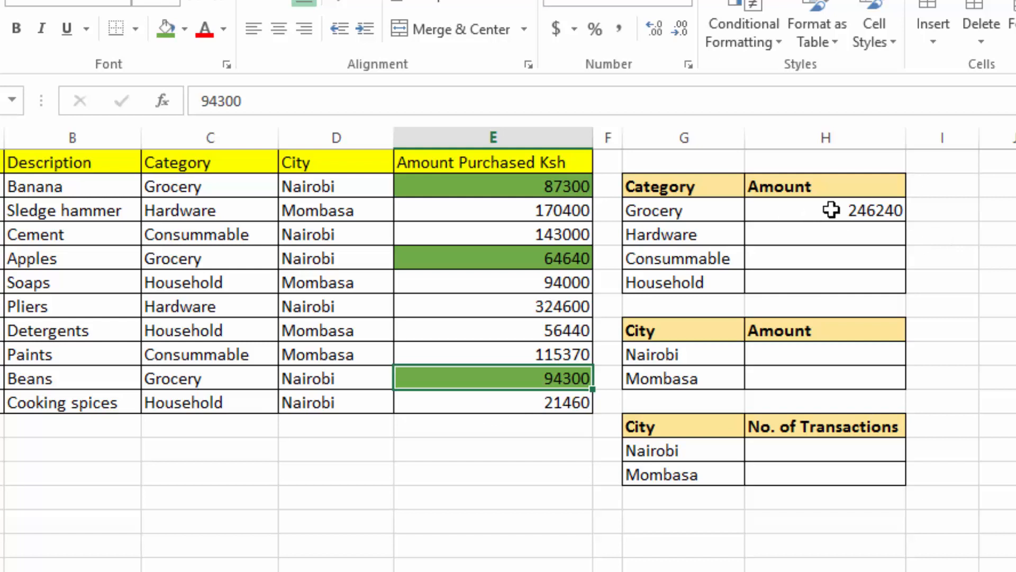
- Enter the check formula =SUM(E2+E5+E10) in E13 below the purchase amounts
{"action": "left_click", "coordinate": [436, 454]}
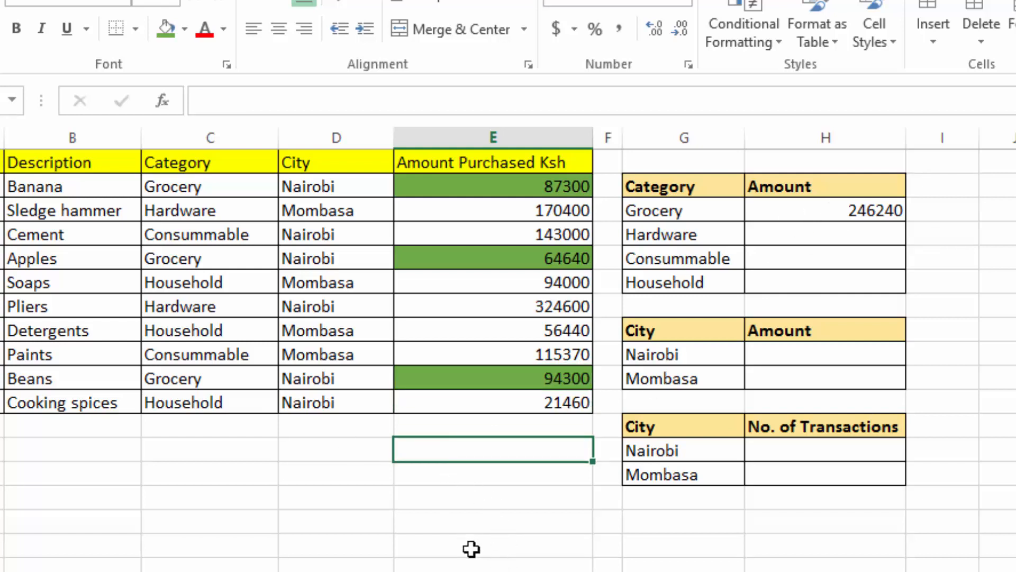
{"action": "type", "text": "=s"}
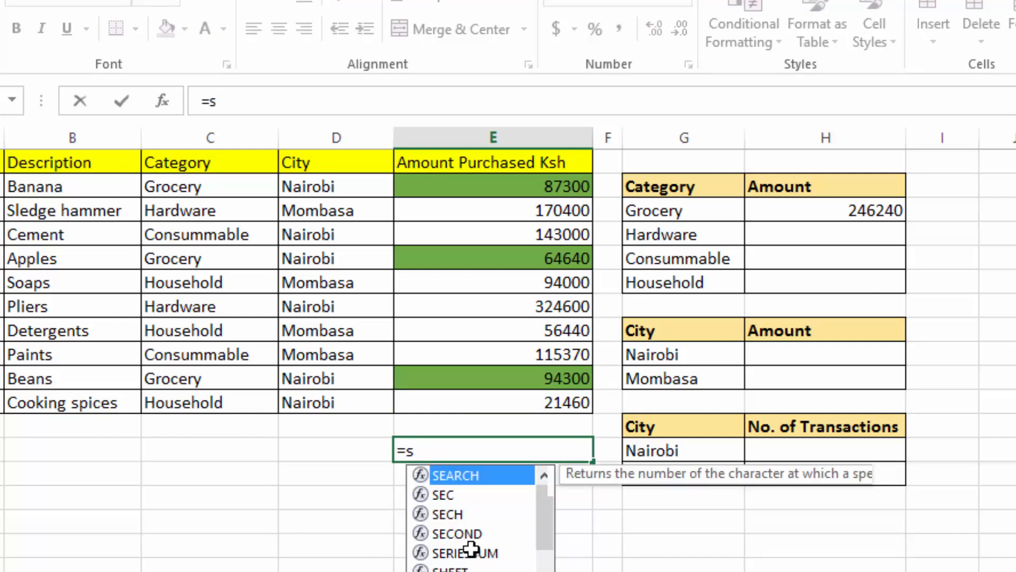
{"action": "type", "text": "um"}
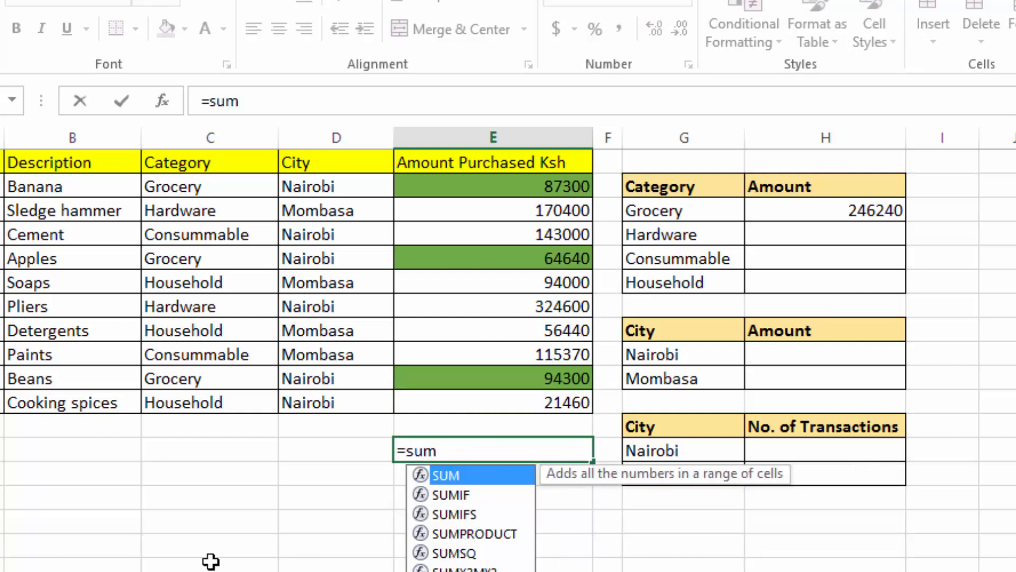
{"action": "double_click", "coordinate": [466, 473]}
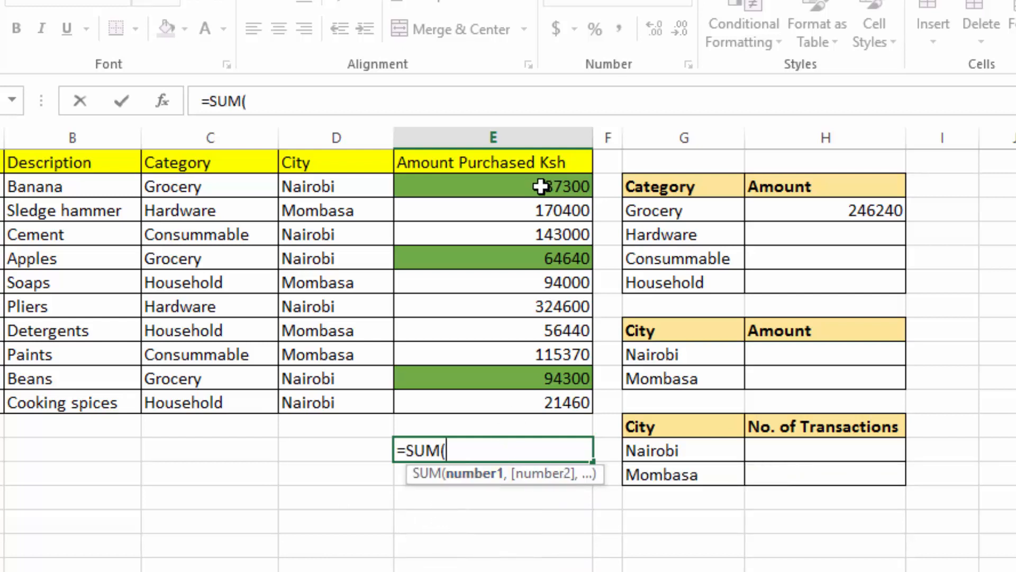
{"action": "left_click", "coordinate": [541, 188]}
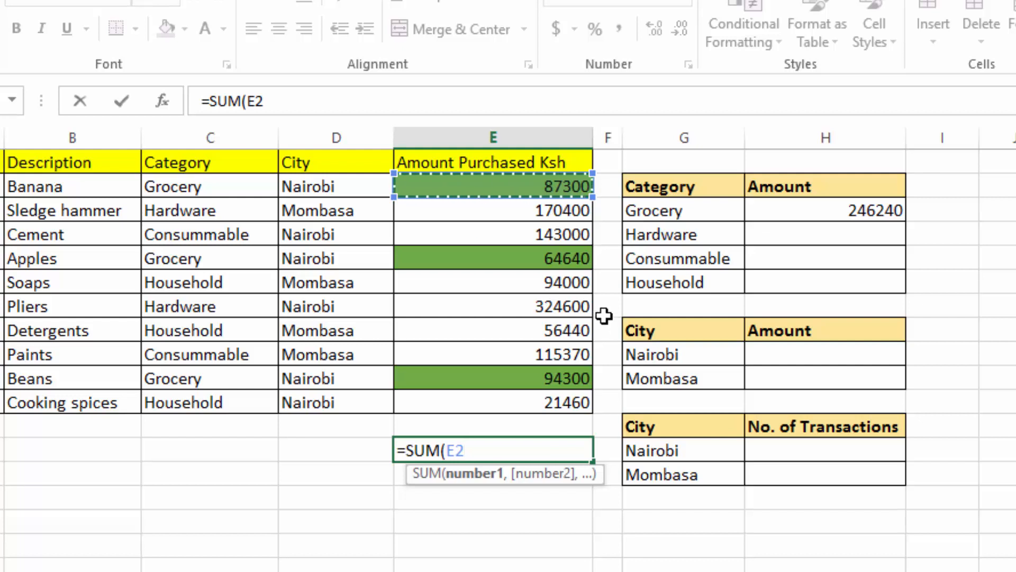
{"action": "type", "text": "+"}
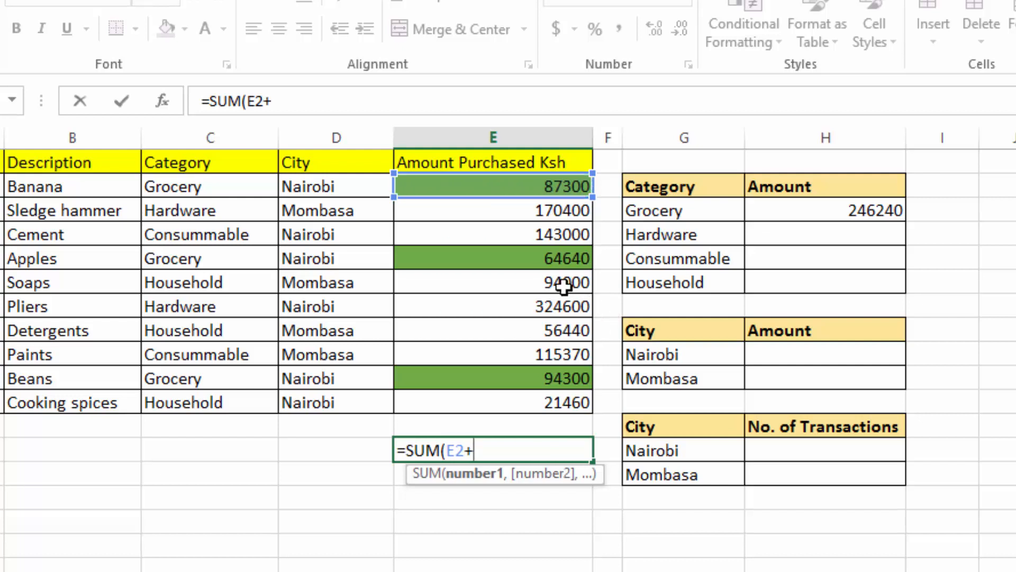
{"action": "left_click", "coordinate": [523, 259]}
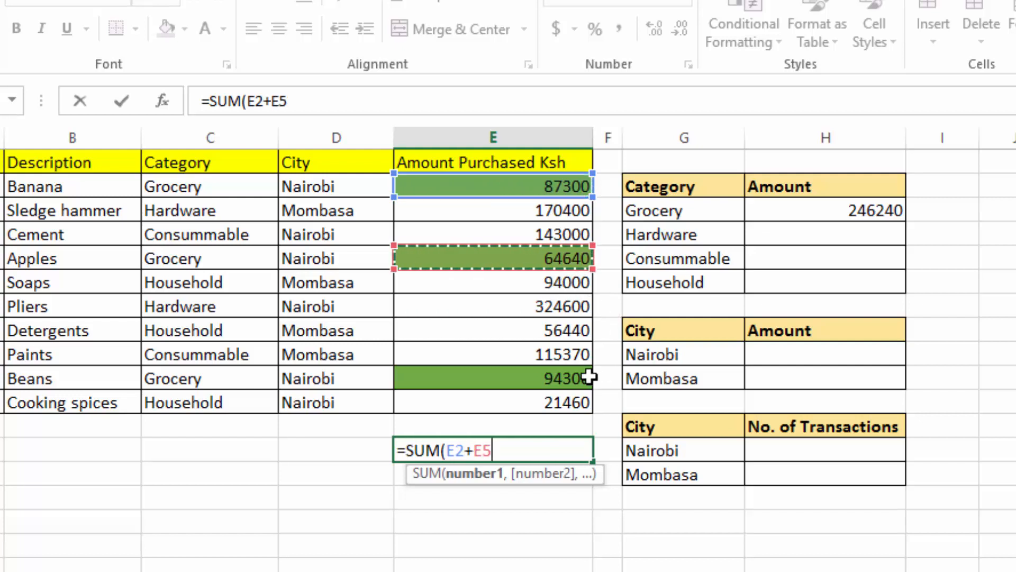
{"action": "type", "text": "+"}
{"action": "left_click", "coordinate": [524, 379]}
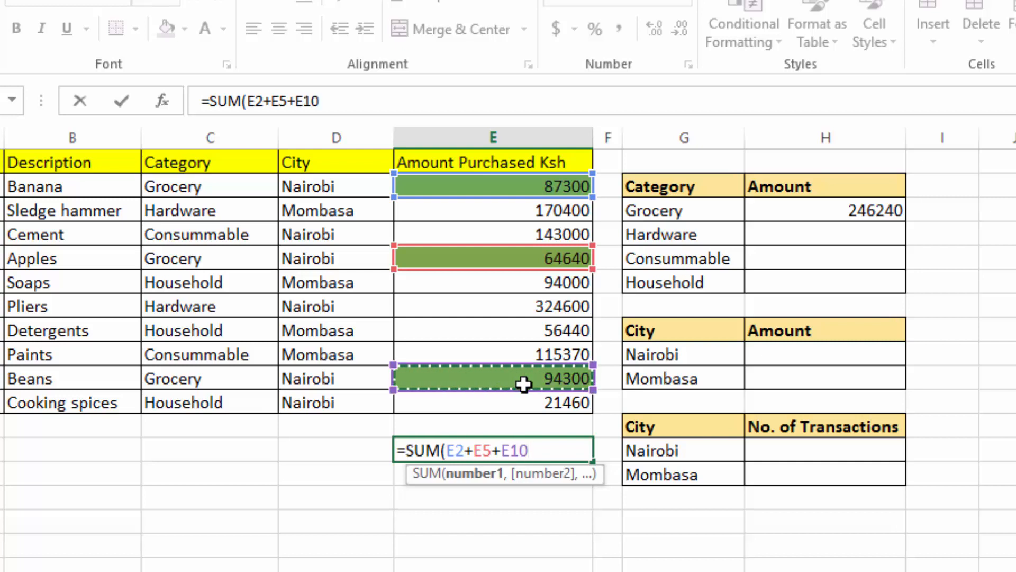
{"action": "type", "text": ")"}
{"action": "key", "text": "Return"}
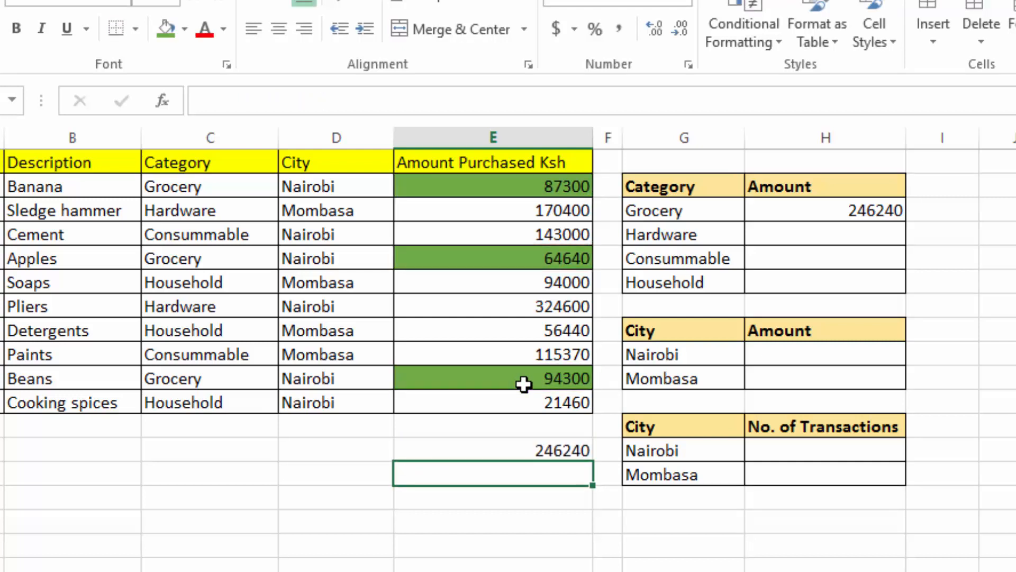
- Compare the check sum in E13 with the SUMIF total in the Grocery Amount cell
{"action": "left_click", "coordinate": [553, 450]}
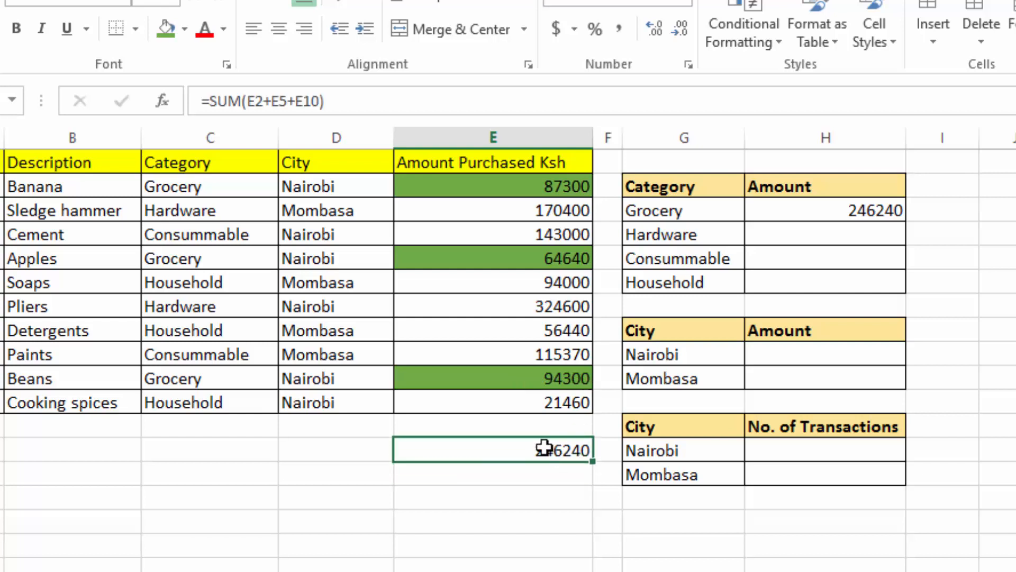
{"action": "left_click", "coordinate": [829, 210]}
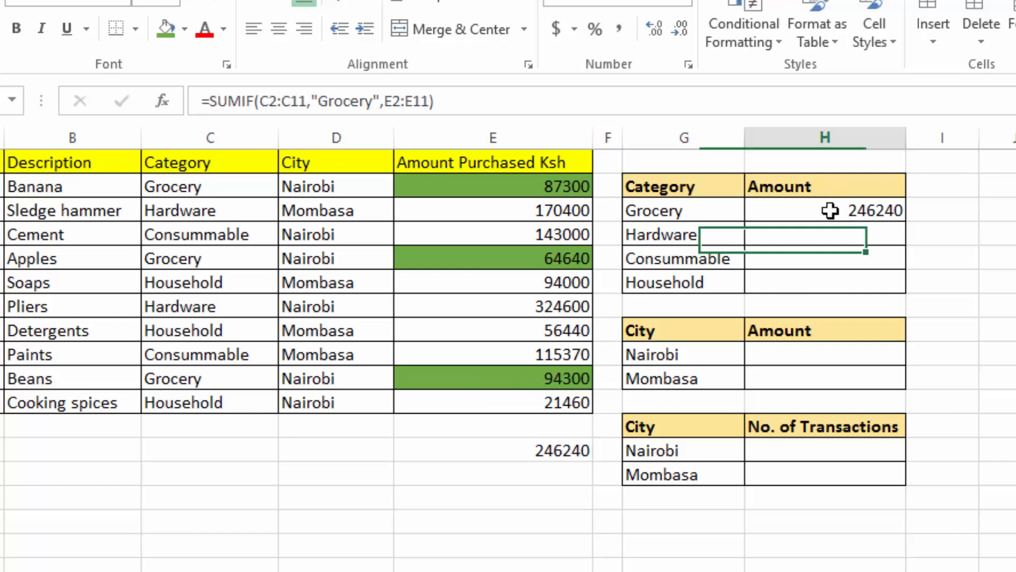
{"action": "left_click", "coordinate": [574, 450]}
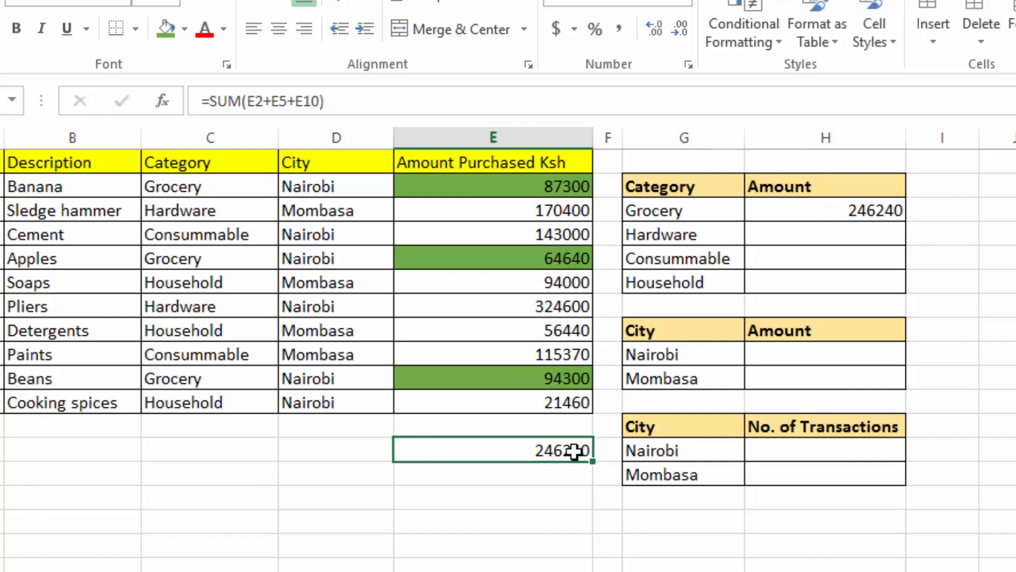
- Remove the check sum from E13 and undo the green fills on the Grocery purchase amounts
{"action": "key", "text": "Delete"}
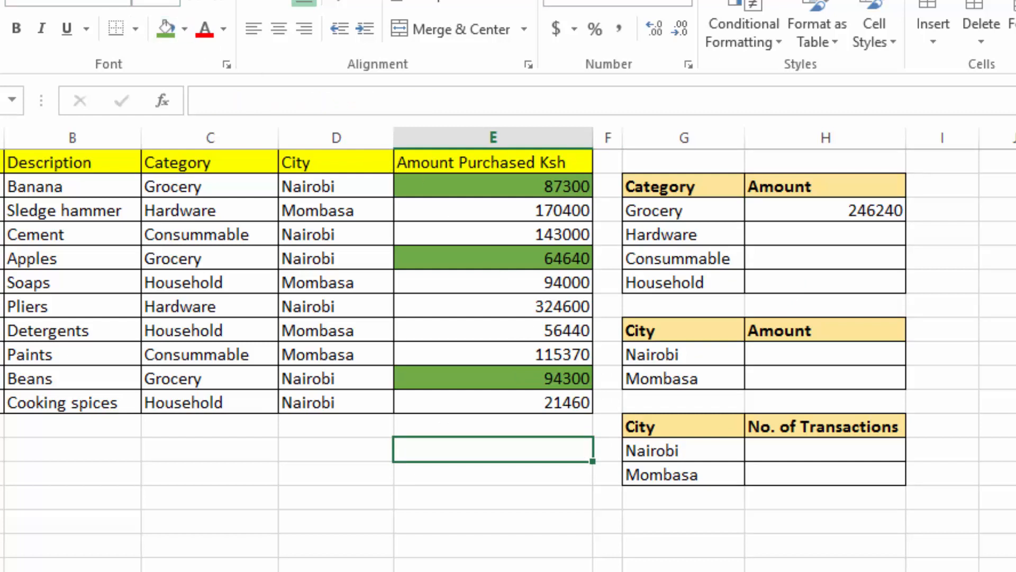
{"action": "key", "text": "ctrl+z"}
{"action": "key", "text": "ctrl+z"}
{"action": "key", "text": "ctrl+z"}
{"action": "key", "text": "ctrl+z"}
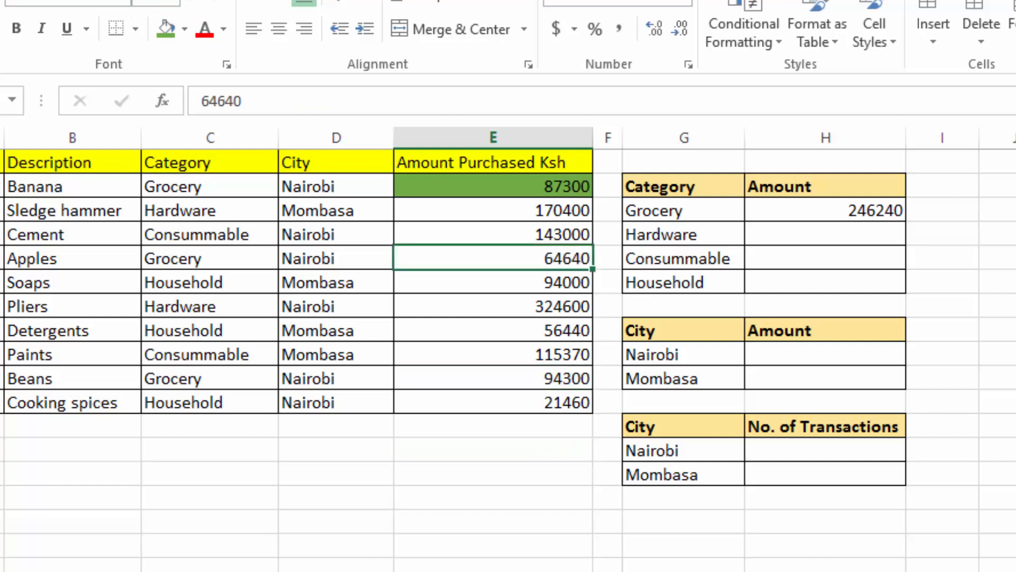
{"action": "key", "text": "ctrl+z"}
- Total the Hardware purchases in the Hardware Amount cell with =SUMIF(C2:C11,"Hardware",E2:E11)
{"action": "left_click", "coordinate": [805, 237]}
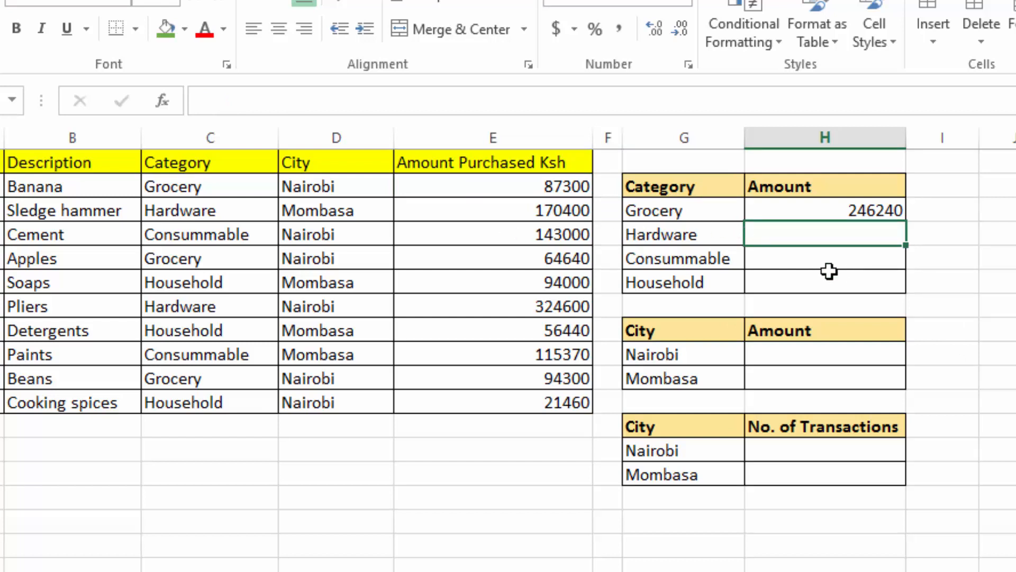
{"action": "type", "text": "=sum"}
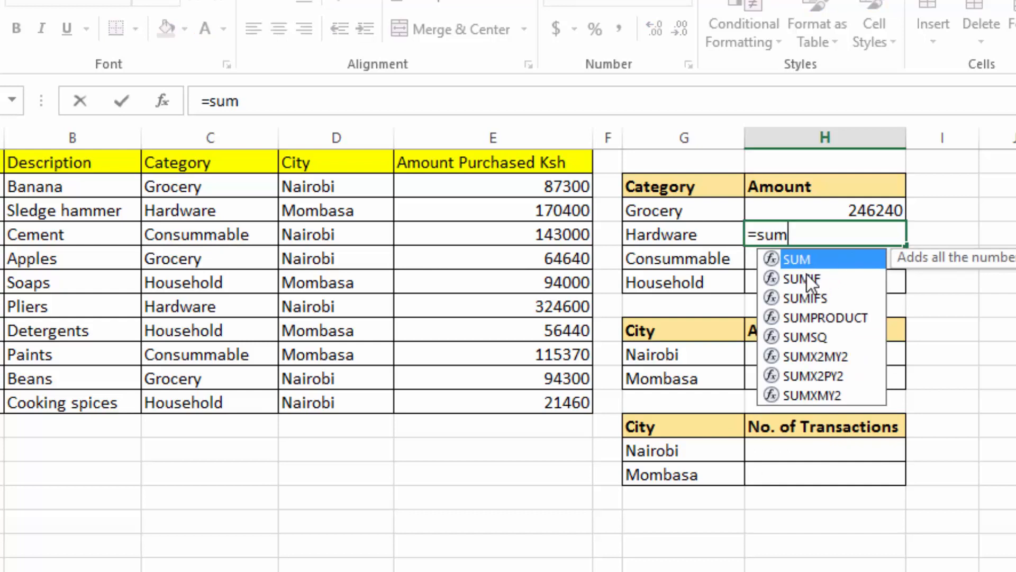
{"action": "type", "text": "i"}
{"action": "double_click", "coordinate": [820, 259]}
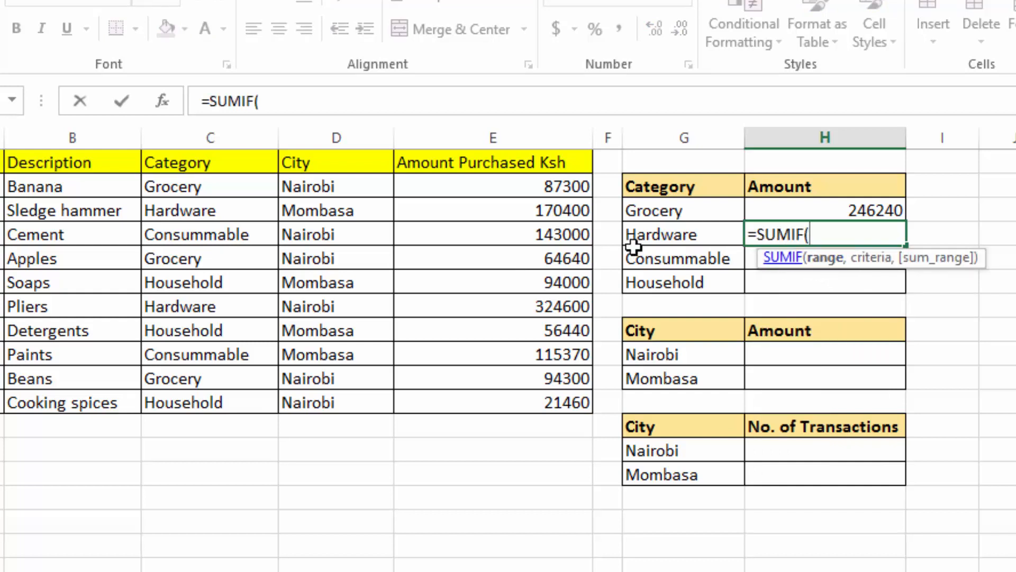
{"action": "left_click_drag", "start_coordinate": [185, 186], "coordinate": [177, 394]}
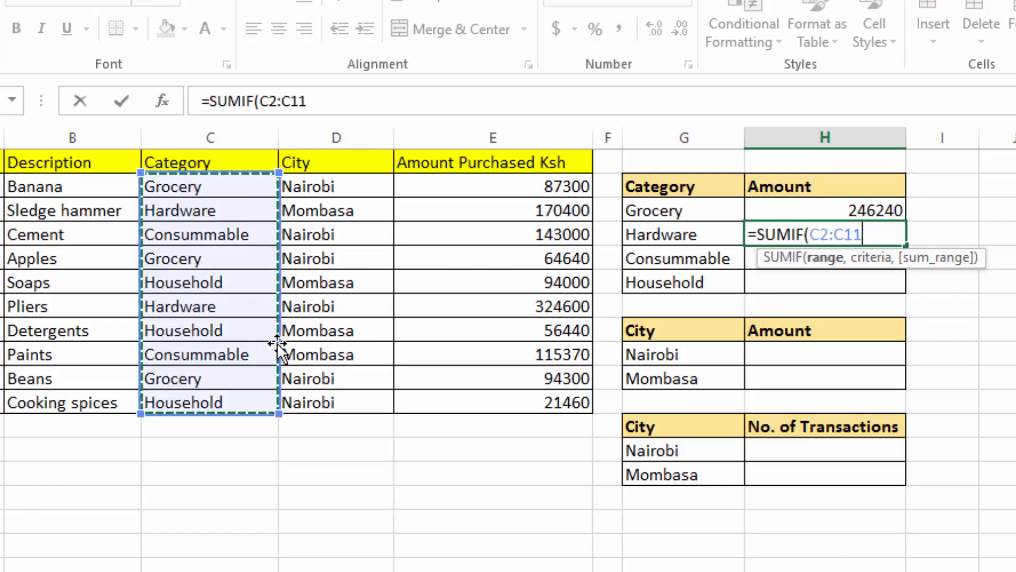
{"action": "type", "text": ","}
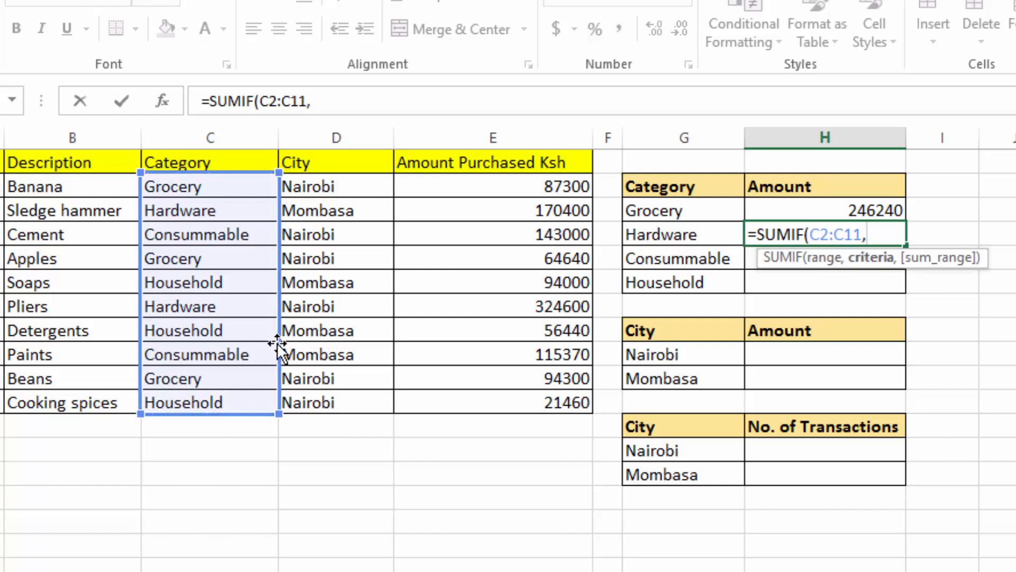
{"action": "type", "text": "\"Hardwar"}
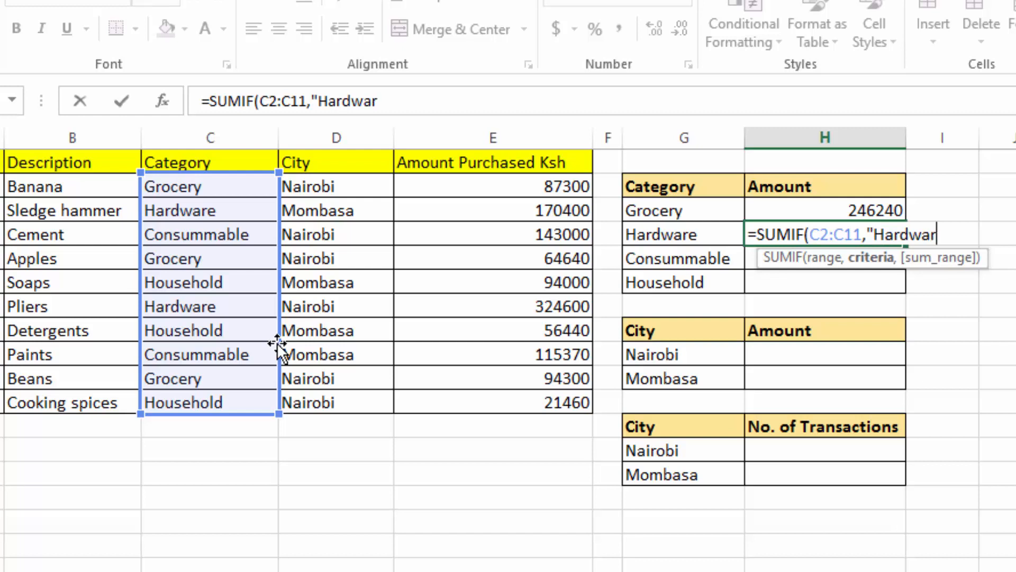
{"action": "type", "text": "e\","}
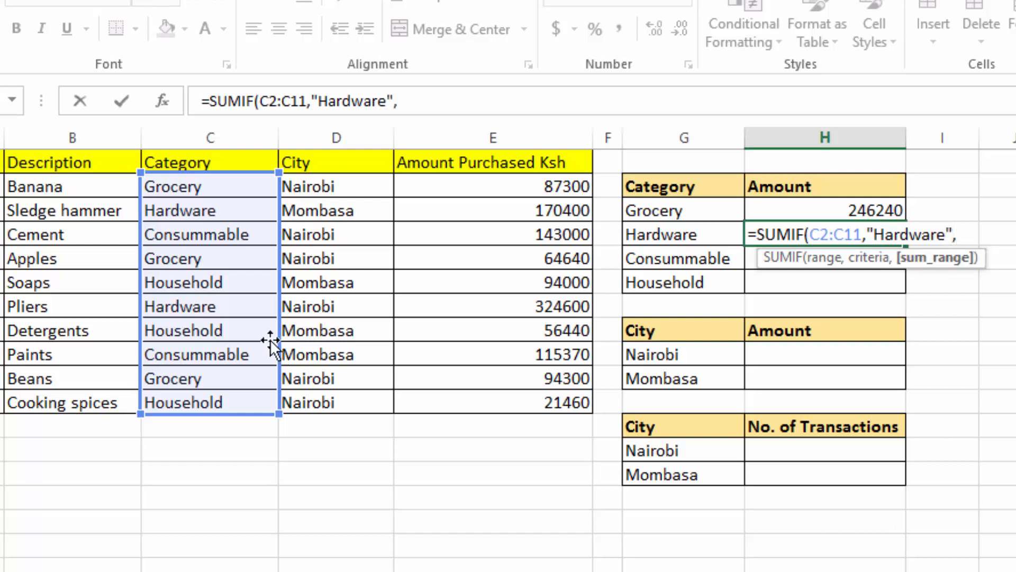
{"action": "left_click_drag", "start_coordinate": [512, 186], "coordinate": [495, 398]}
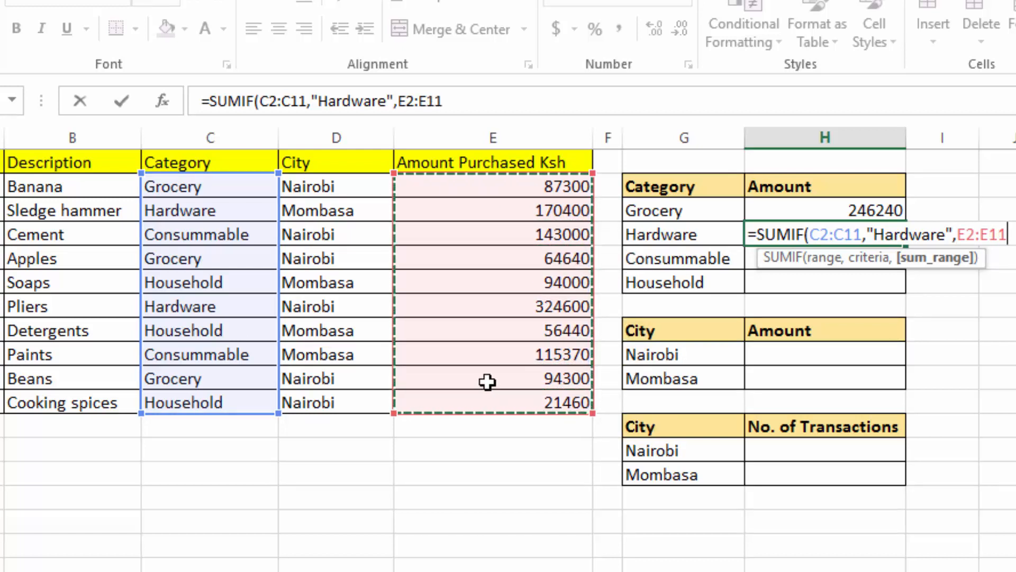
{"action": "key", "text": "Return"}
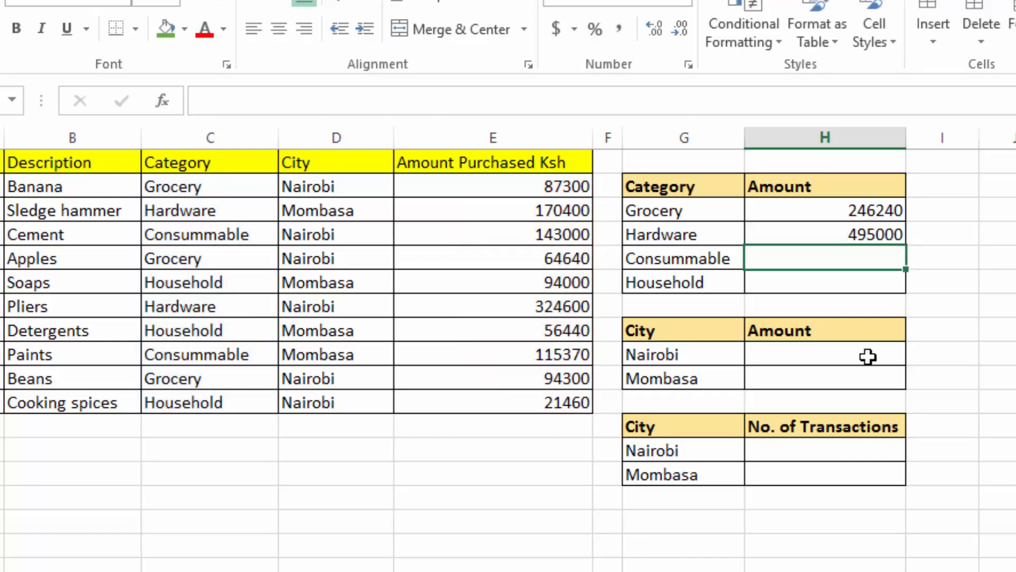
- Total the Consummable purchases in the Consummable Amount cell with =SUMIF(C2:C11,"Consummable",E2:E11)
{"action": "type", "text": "=sumi"}
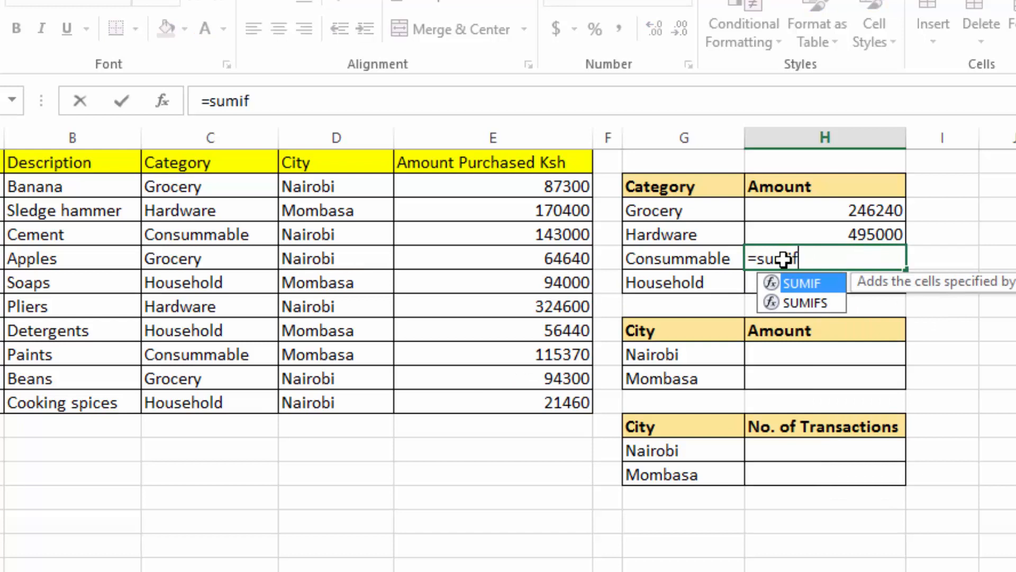
{"action": "type", "text": "f"}
{"action": "double_click", "coordinate": [834, 289]}
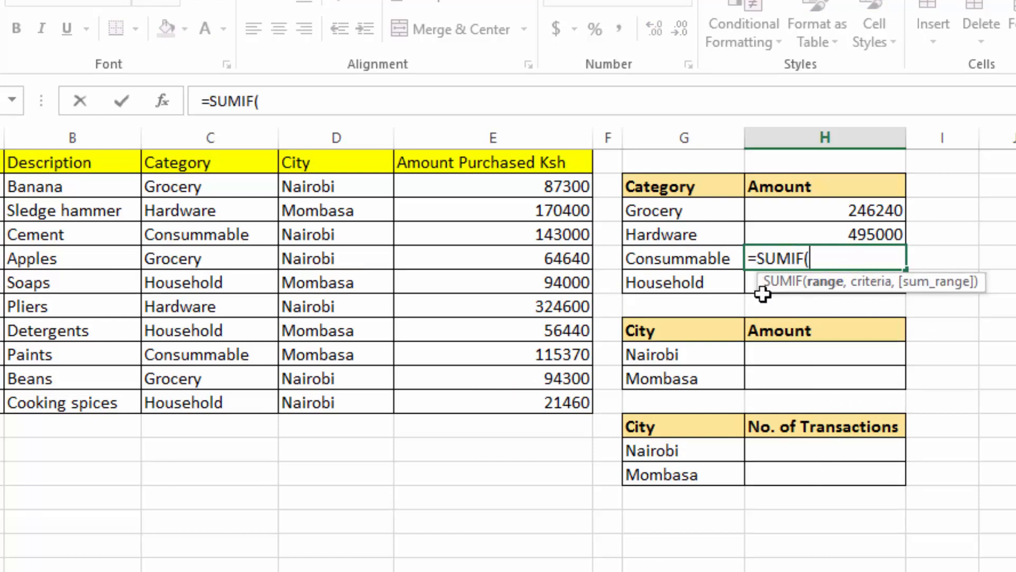
{"action": "left_click_drag", "start_coordinate": [208, 190], "coordinate": [214, 402]}
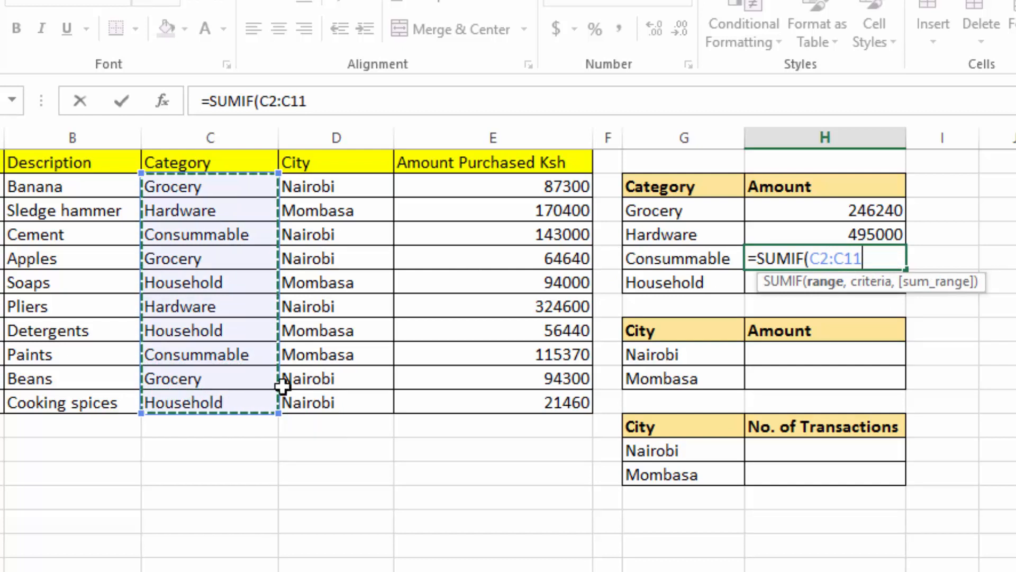
{"action": "type", "text": ",\"Consummable"}
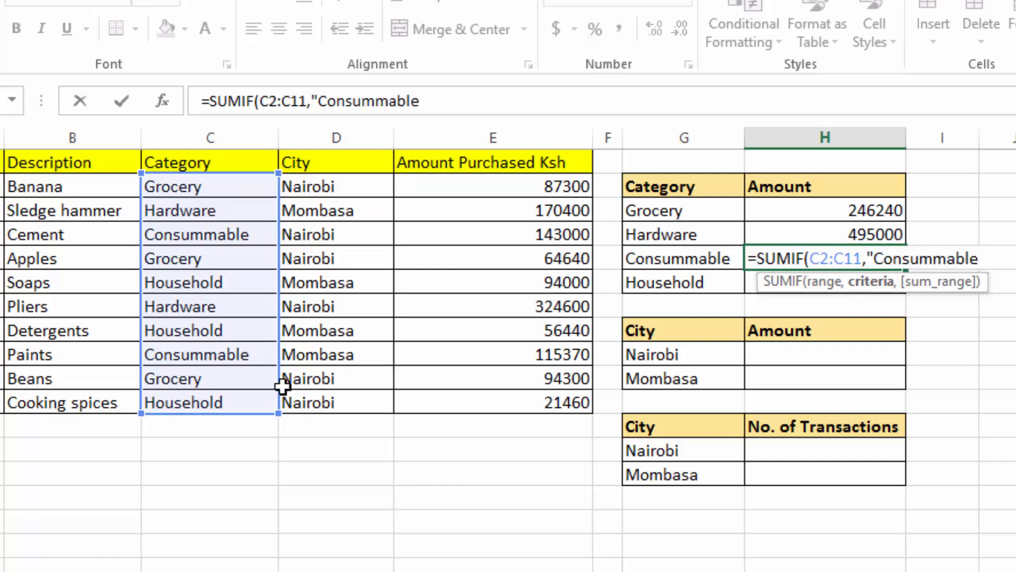
{"action": "type", "text": ","}
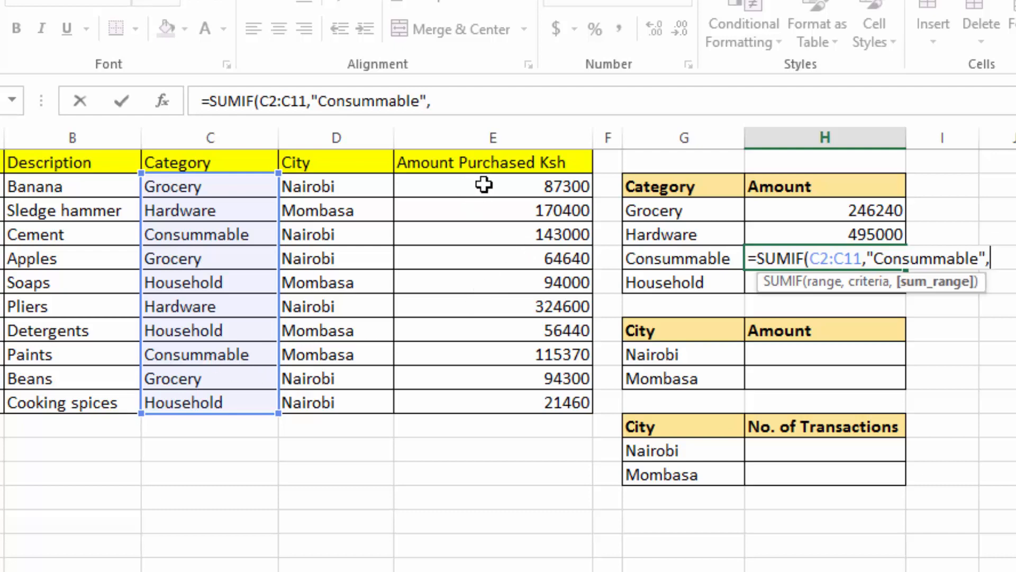
{"action": "left_click_drag", "start_coordinate": [483, 185], "coordinate": [459, 382]}
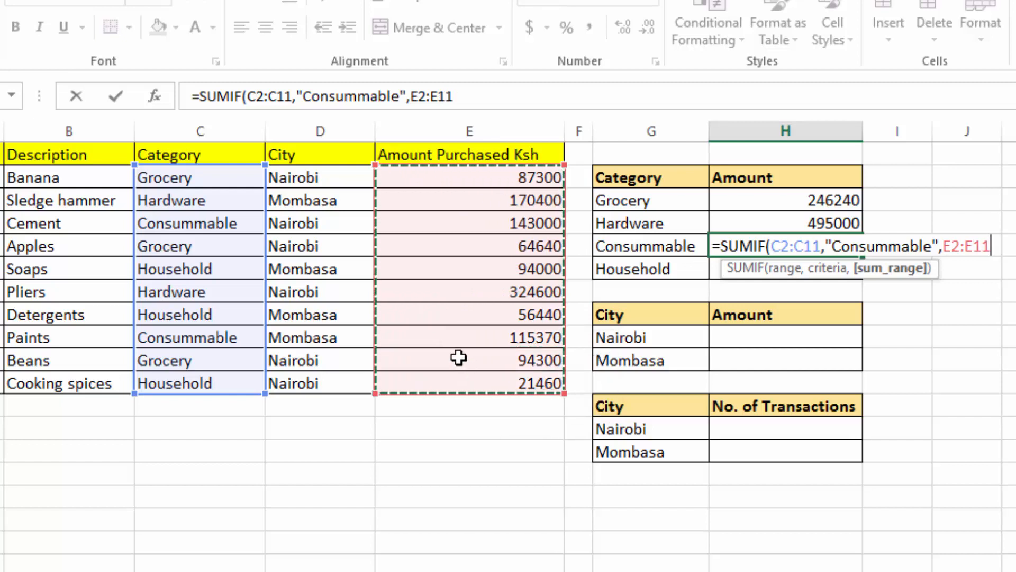
{"action": "type", "text": ")"}
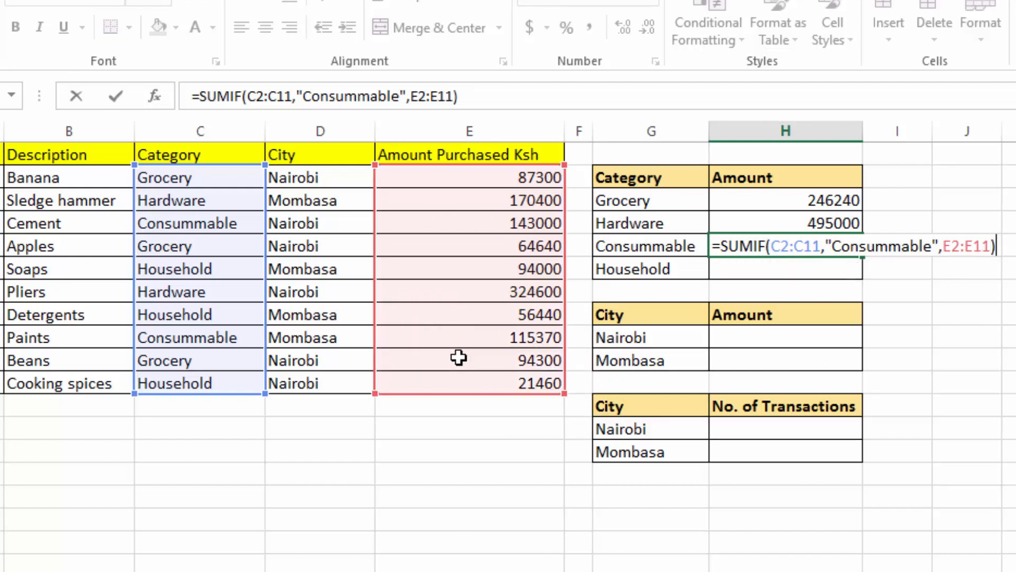
{"action": "key", "text": "Return"}
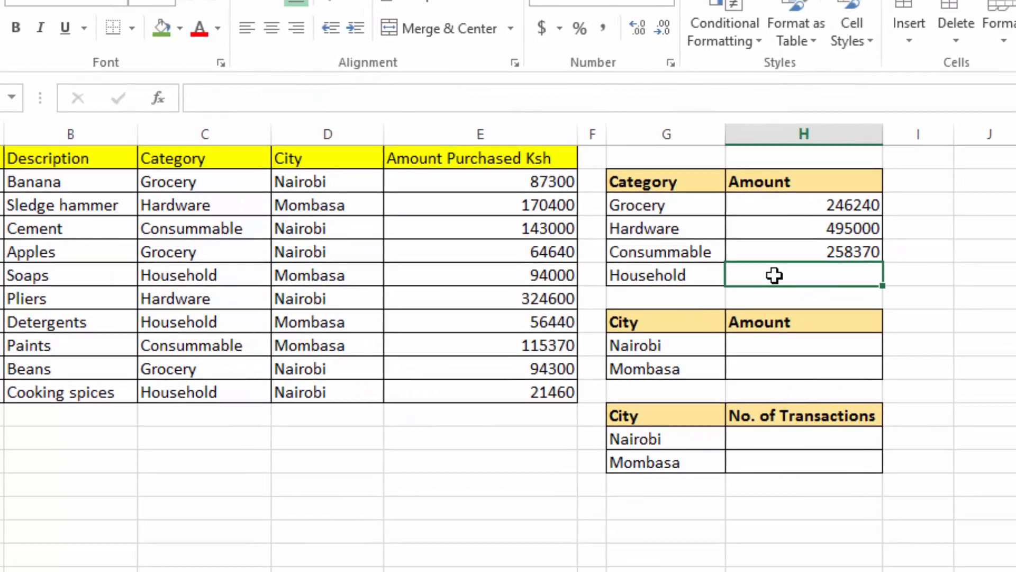
- Total the Household purchases in the Household Amount cell with =SUMIF(C2:C11,"Household",E2:E11)
{"action": "type", "text": "="}
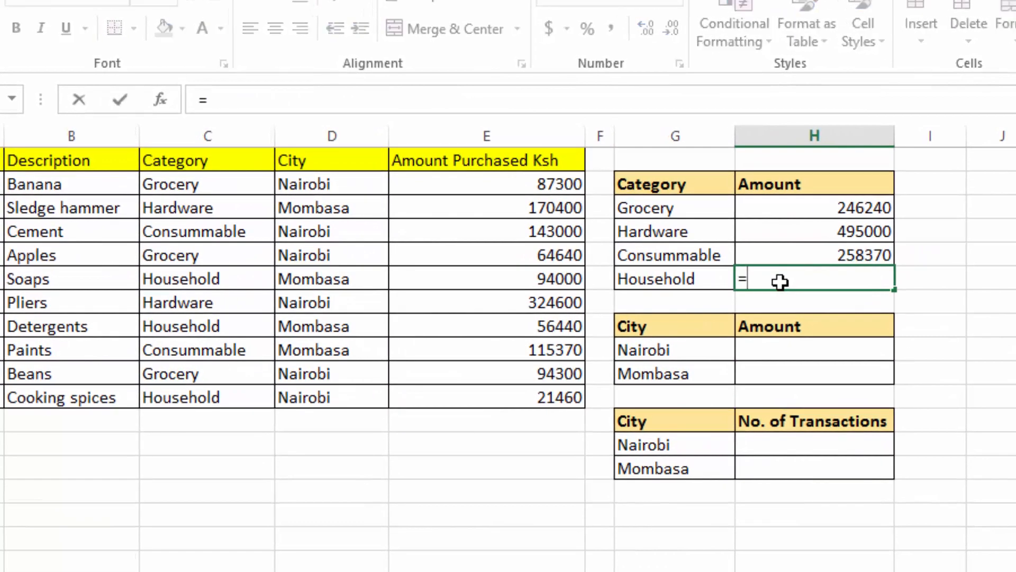
{"action": "type", "text": "sumif"}
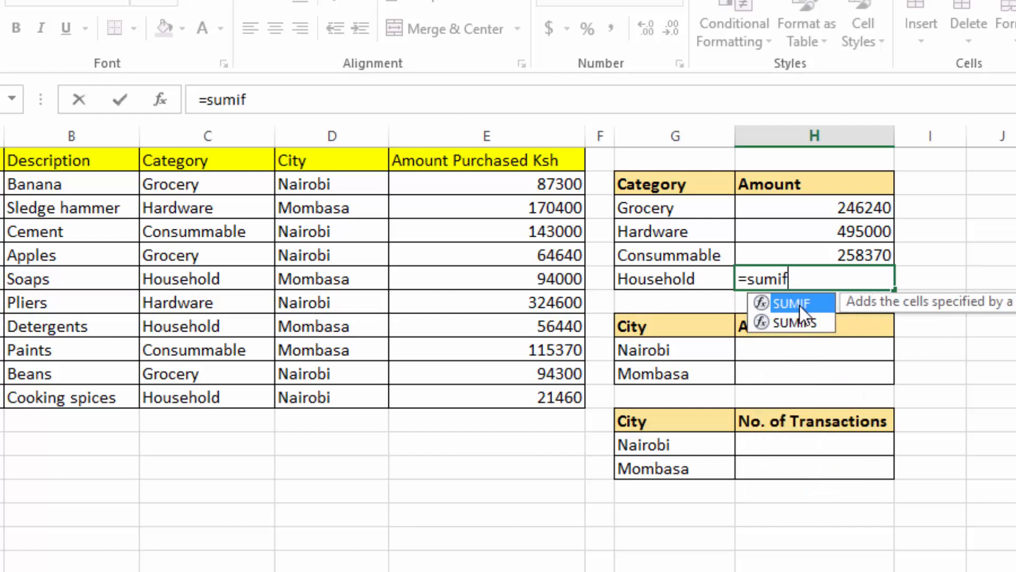
{"action": "double_click", "coordinate": [799, 305]}
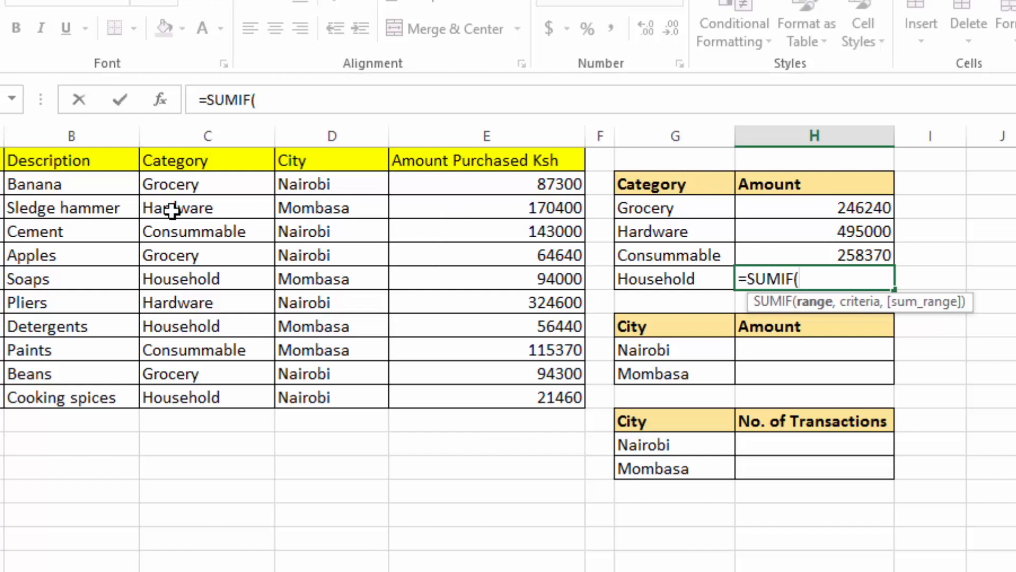
{"action": "left_click_drag", "start_coordinate": [194, 184], "coordinate": [186, 397]}
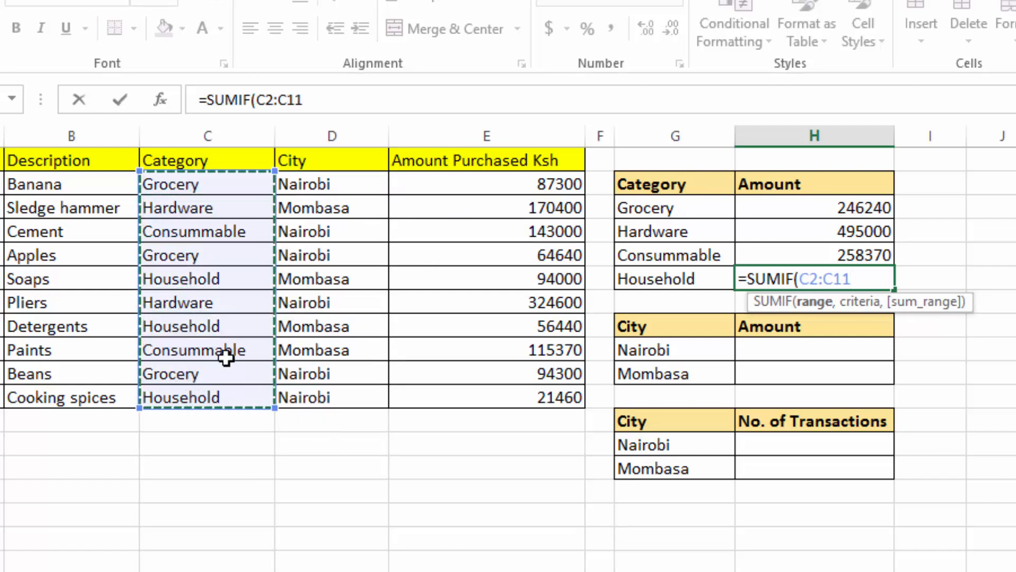
{"action": "type", "text": ",\"Household"}
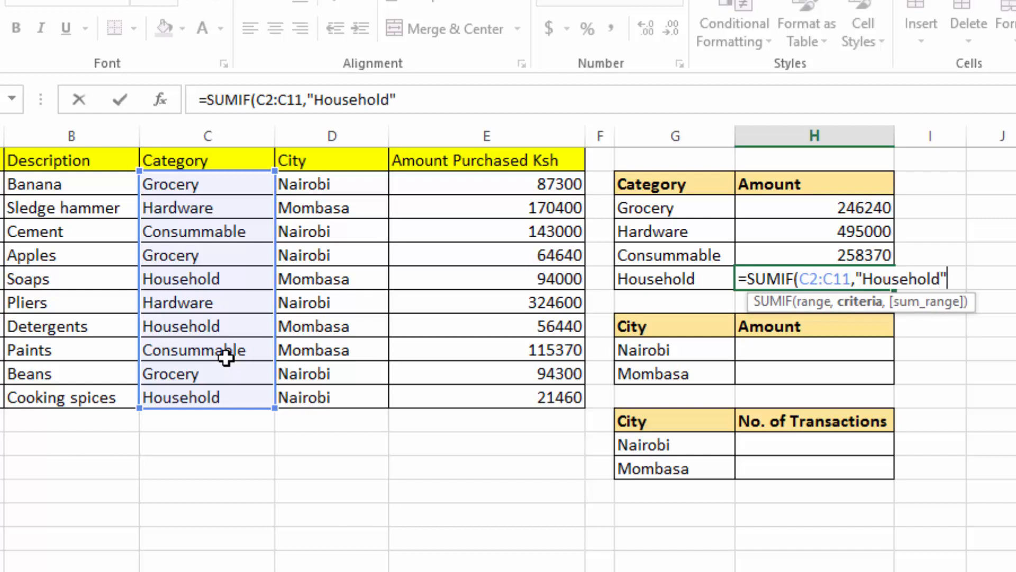
{"action": "type", "text": ","}
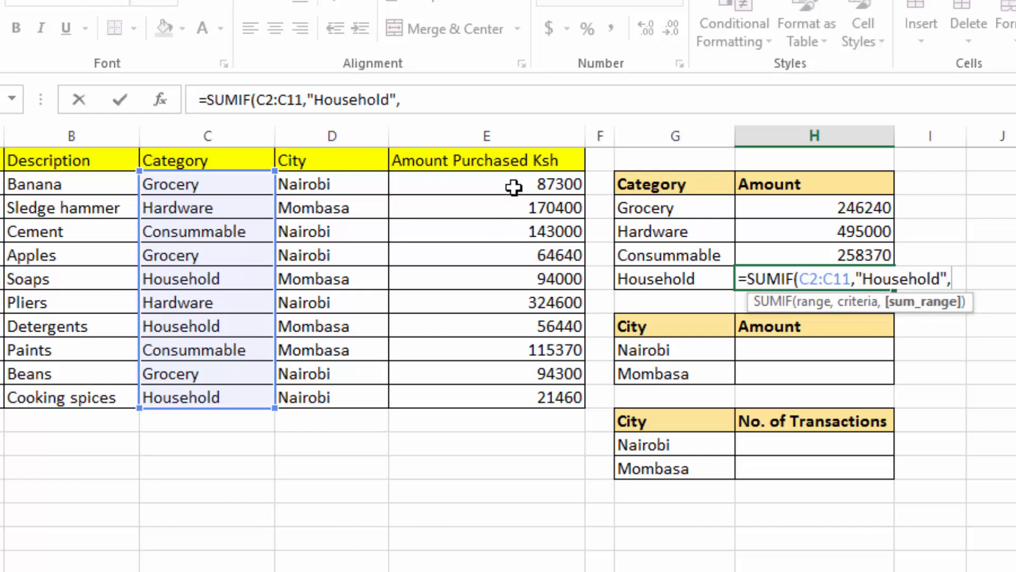
{"action": "left_click_drag", "start_coordinate": [517, 188], "coordinate": [501, 397]}
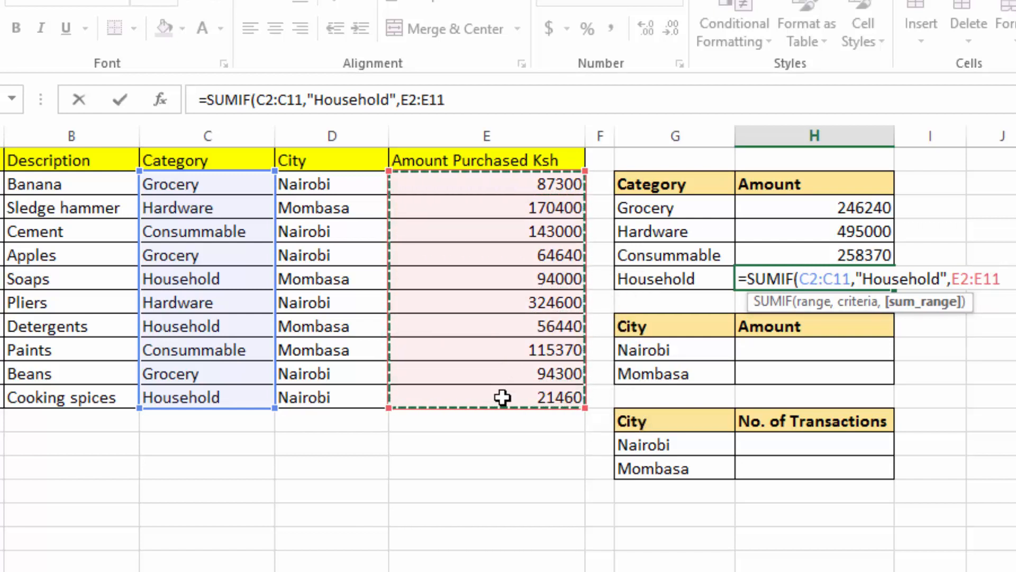
{"action": "key", "text": "Return"}
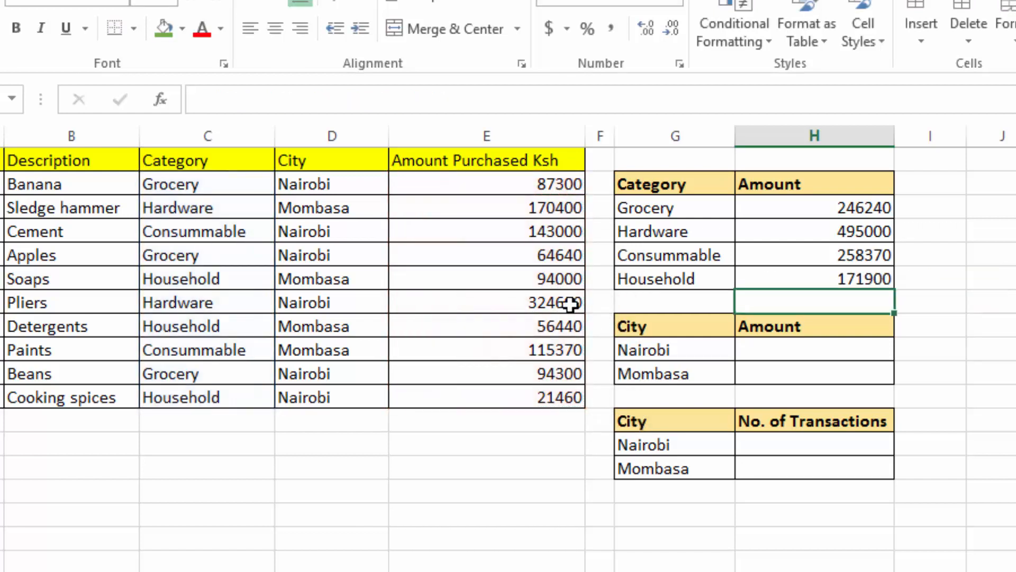
{"action": "left_click", "coordinate": [449, 506]}
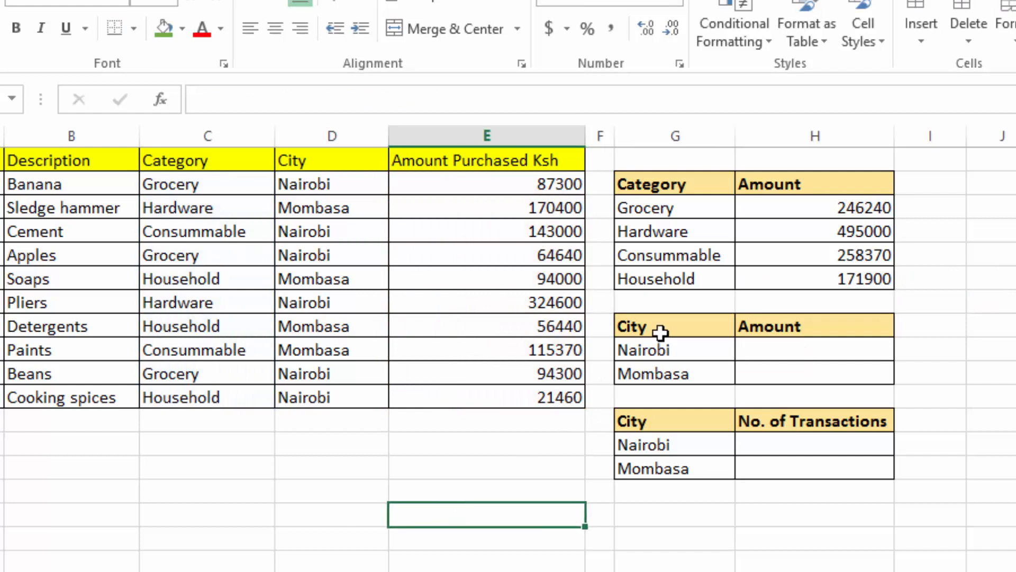
{"action": "left_click", "coordinate": [934, 206]}
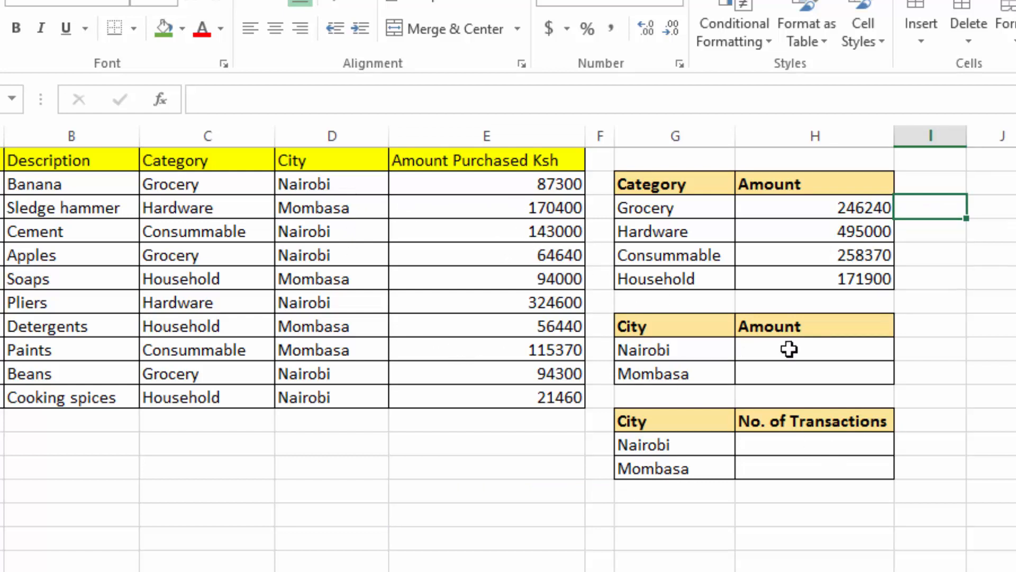
{"action": "left_click", "coordinate": [762, 350]}
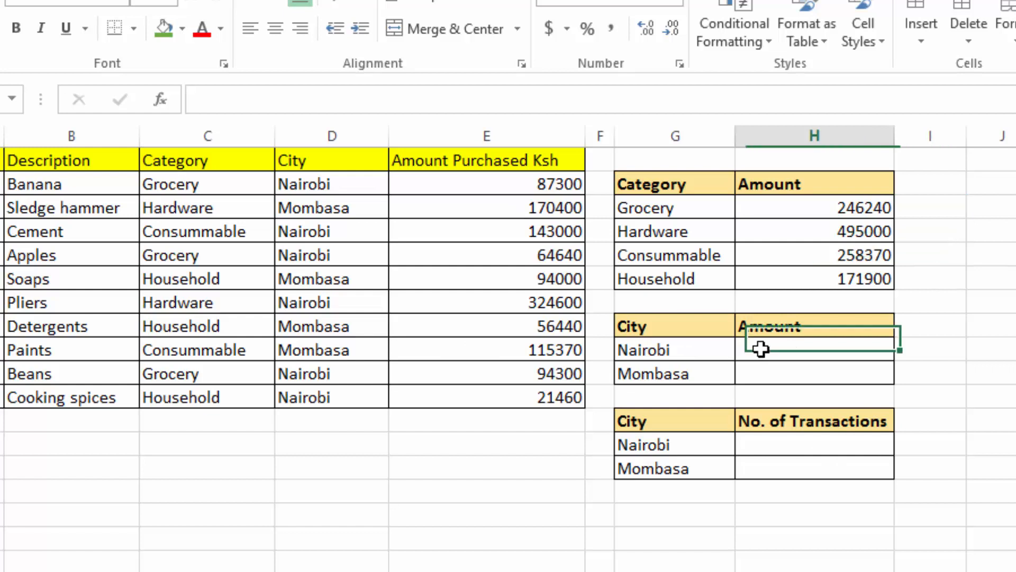
{"action": "left_click", "coordinate": [664, 351]}
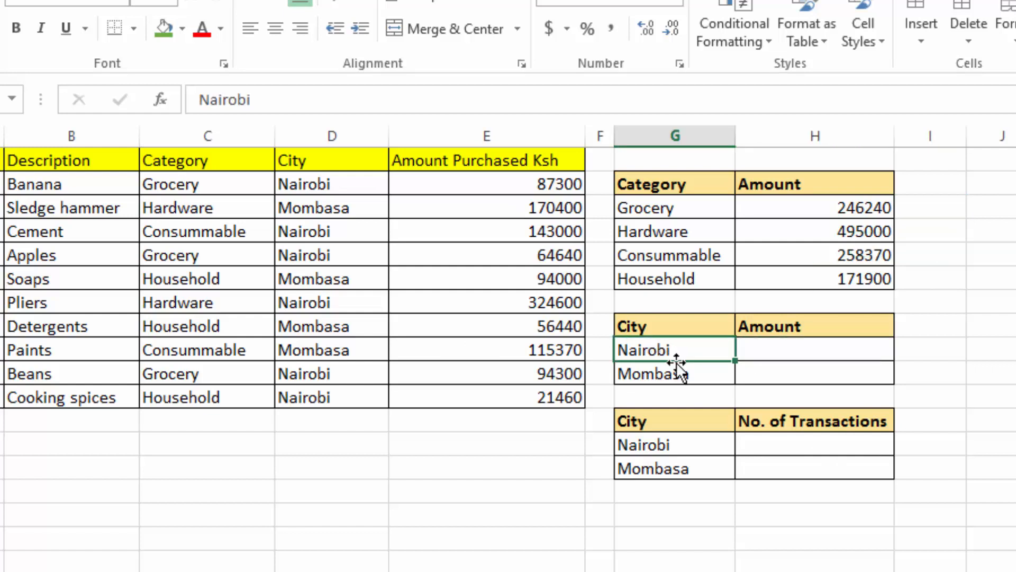
{"action": "left_click", "coordinate": [759, 375]}
{"action": "left_click", "coordinate": [748, 348]}
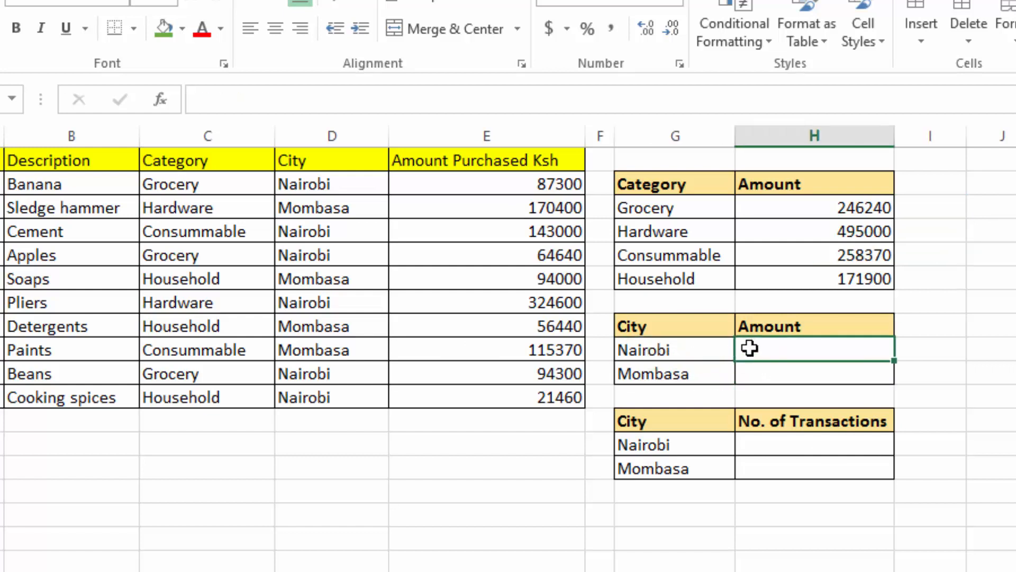
{"action": "left_click_drag", "start_coordinate": [307, 184], "coordinate": [305, 396]}
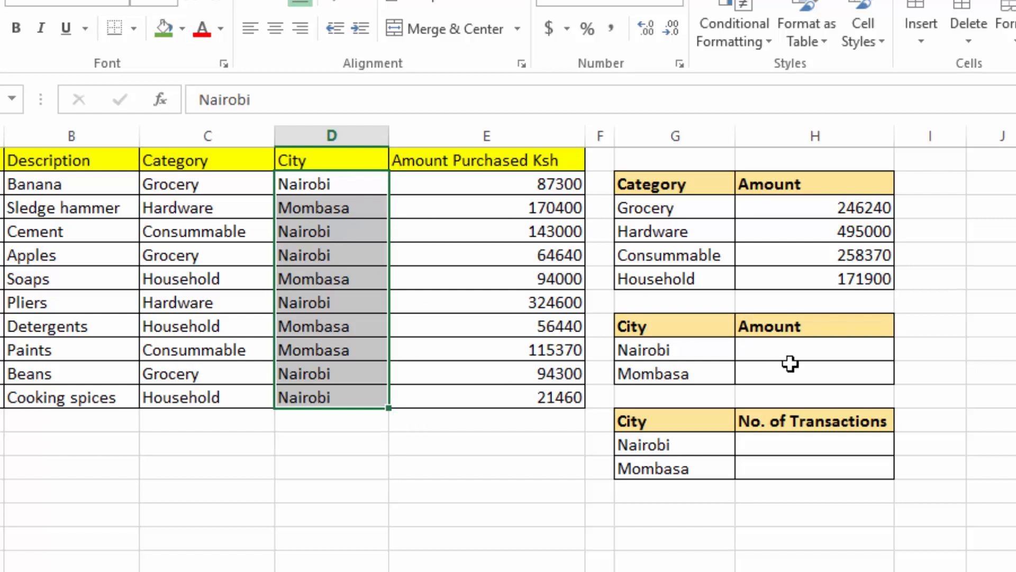
- Total the Nairobi purchases in the Nairobi Amount cell with =SUMIF(D2:D11,"Nairobi",E2:E11)
{"action": "left_click", "coordinate": [773, 343]}
{"action": "type", "text": "="}
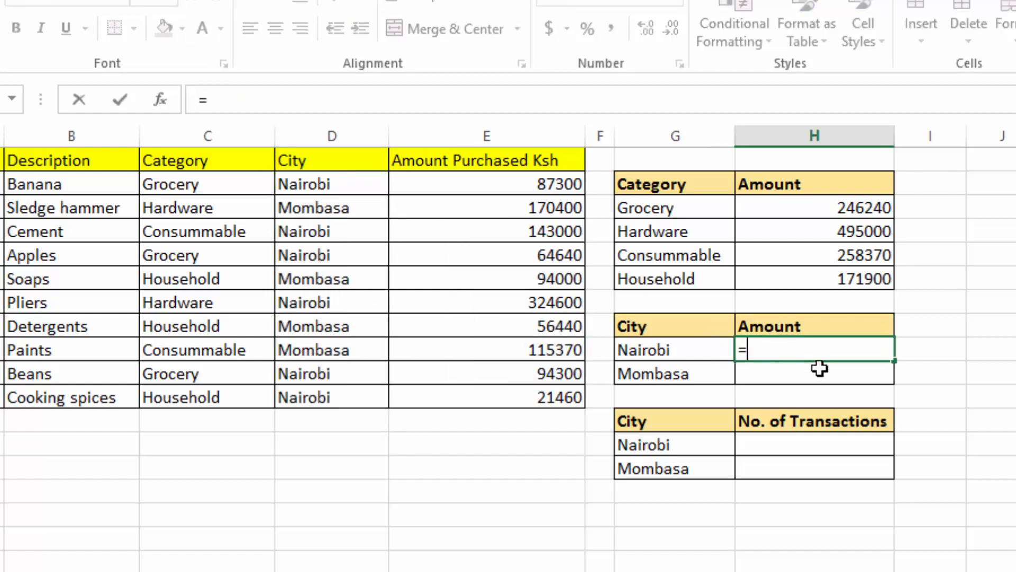
{"action": "type", "text": "sumif"}
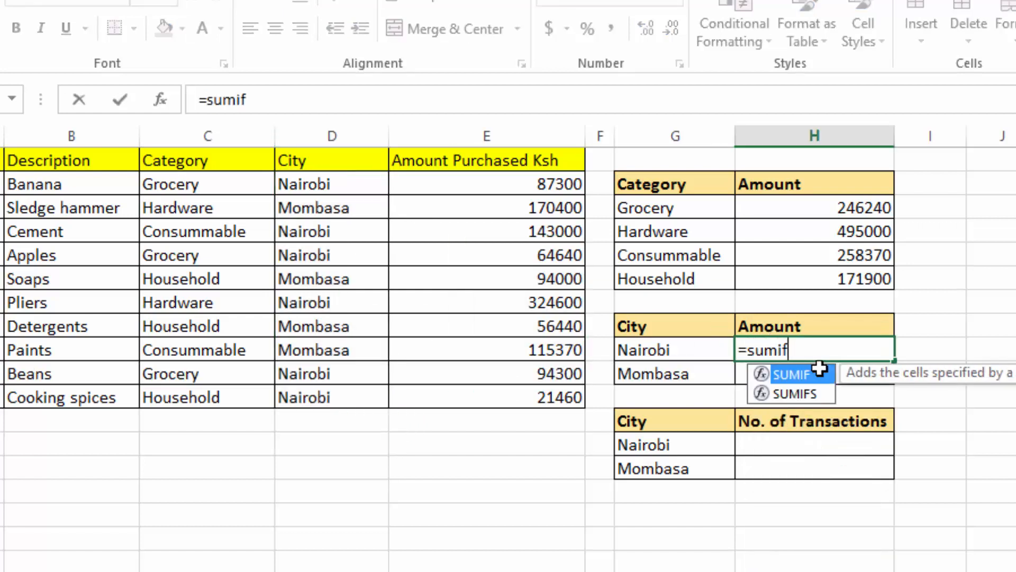
{"action": "double_click", "coordinate": [818, 371]}
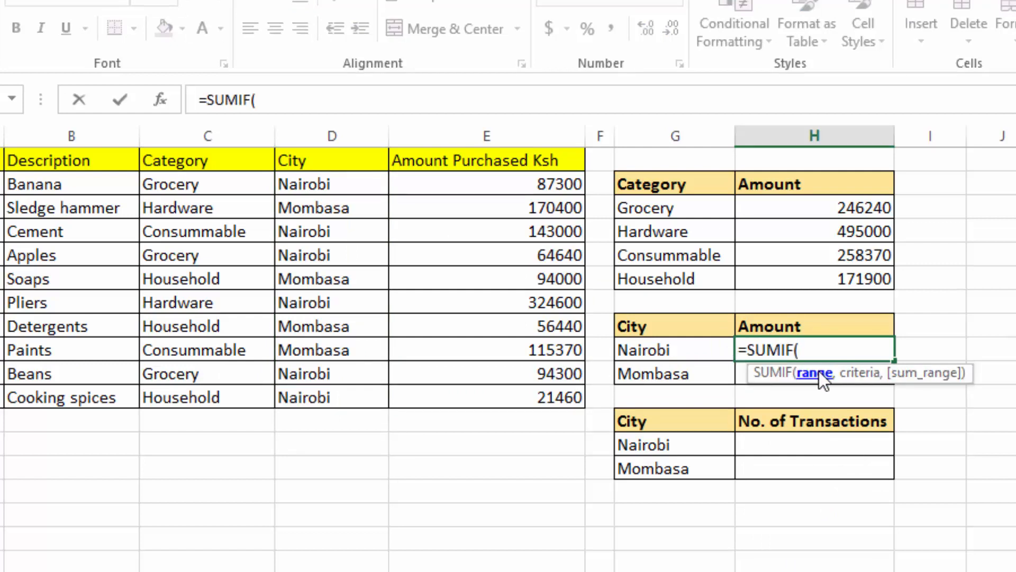
{"action": "left_click", "coordinate": [324, 182]}
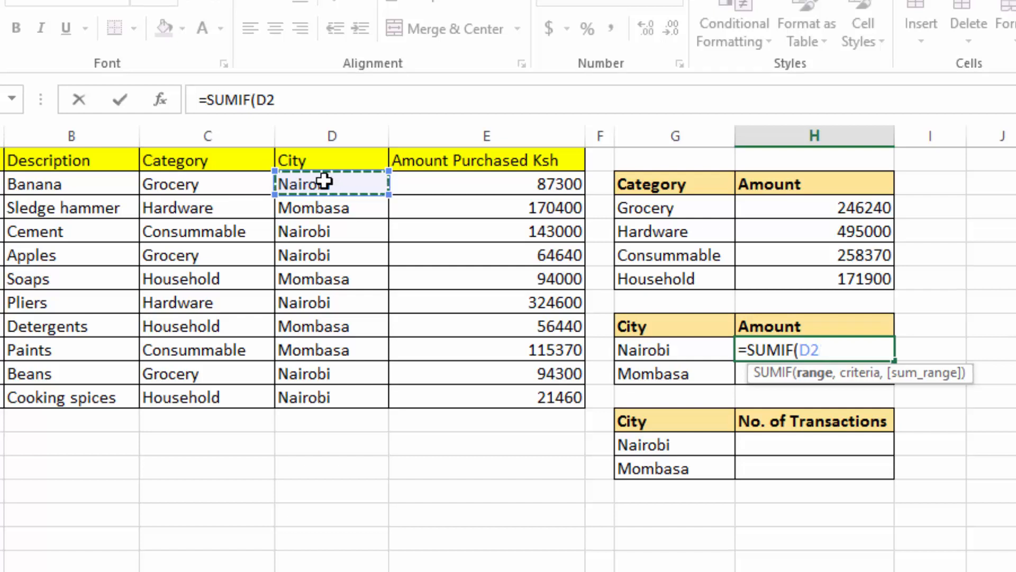
{"action": "left_click_drag", "start_coordinate": [324, 181], "coordinate": [324, 397]}
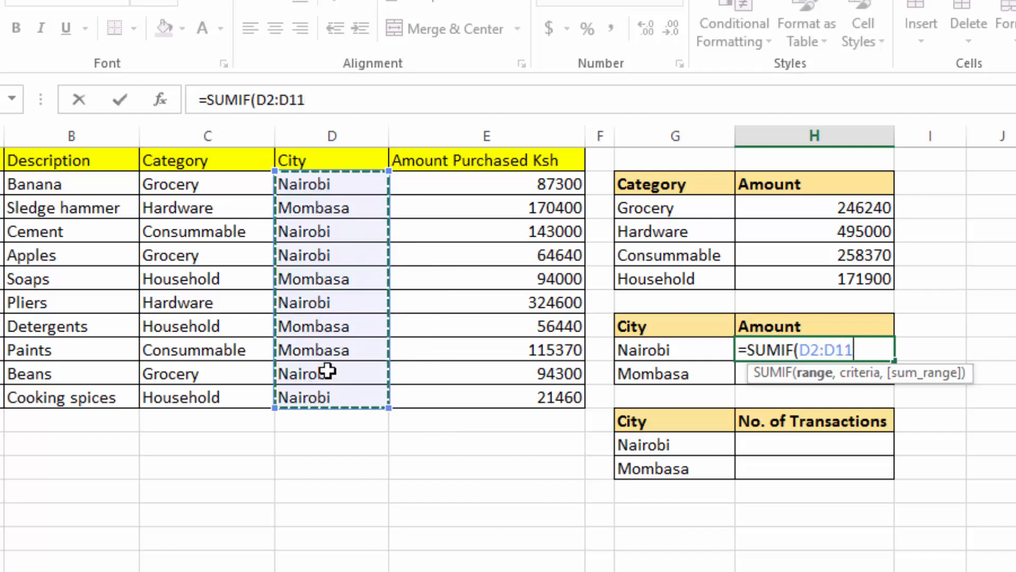
{"action": "type", "text": ",\"Nairob"}
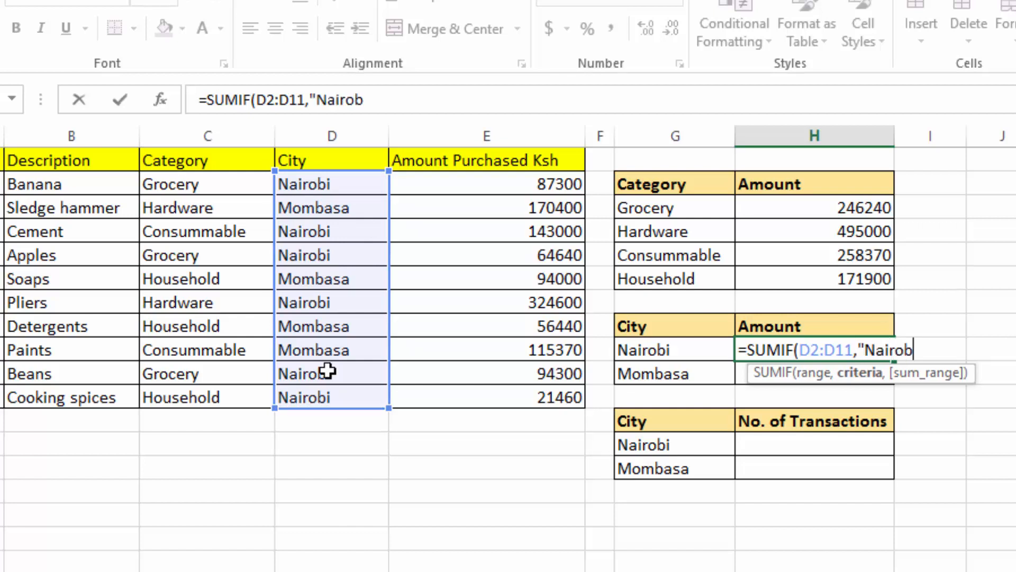
{"action": "type", "text": "i\","}
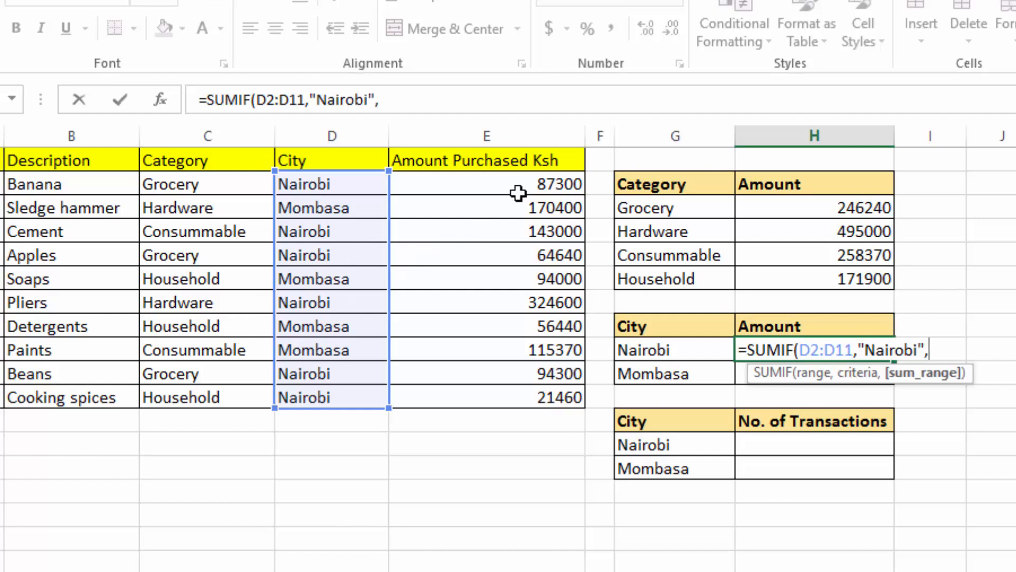
{"action": "left_click", "coordinate": [502, 186]}
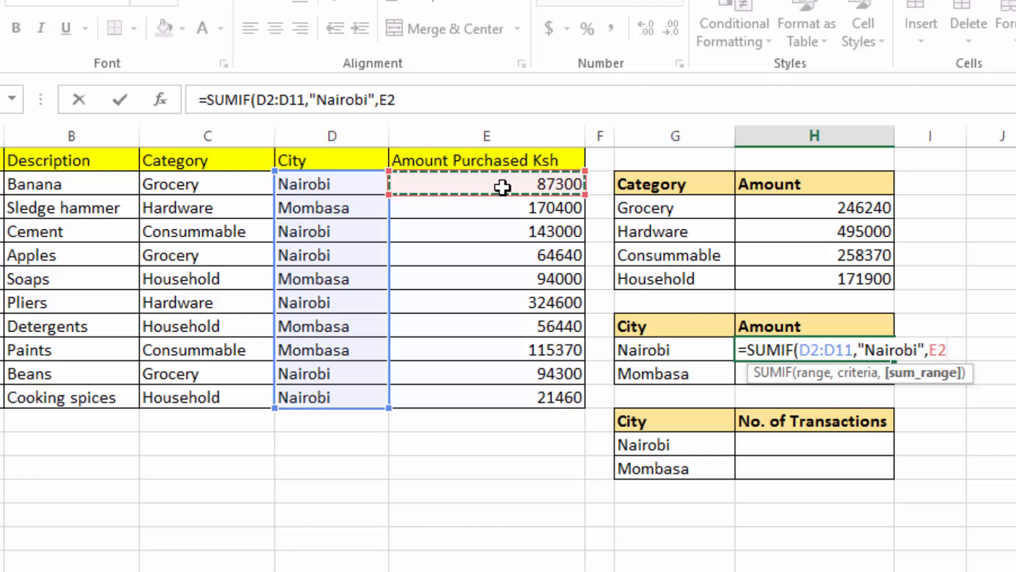
{"action": "left_click_drag", "start_coordinate": [503, 187], "coordinate": [489, 400]}
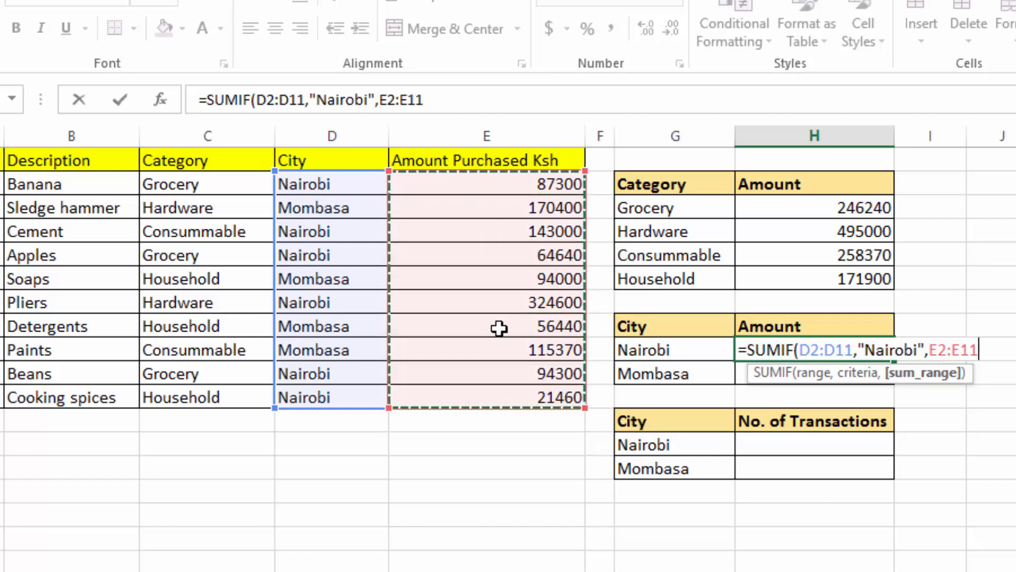
{"action": "key", "text": "Return"}
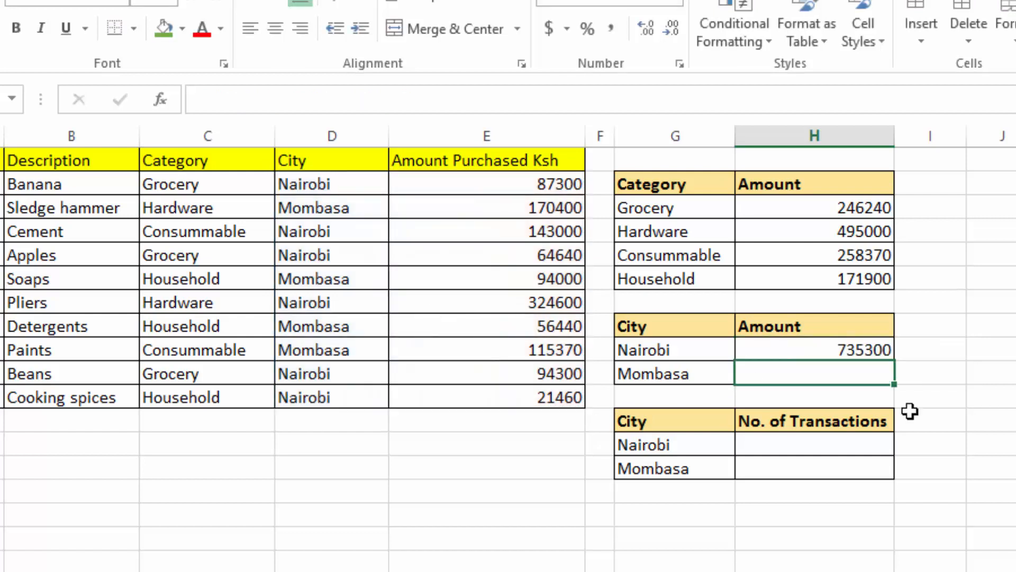
- Total the Mombasa purchases in the Mombasa Amount cell with =SUMIF(D2:D11,"Mombasa",E2:E11)
{"action": "type", "text": "="}
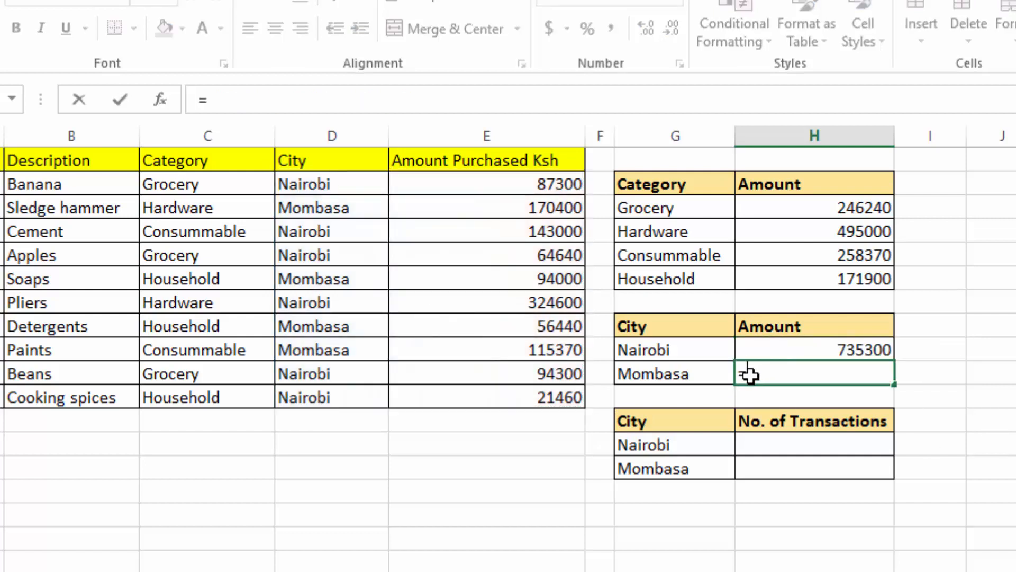
{"action": "type", "text": "sumif"}
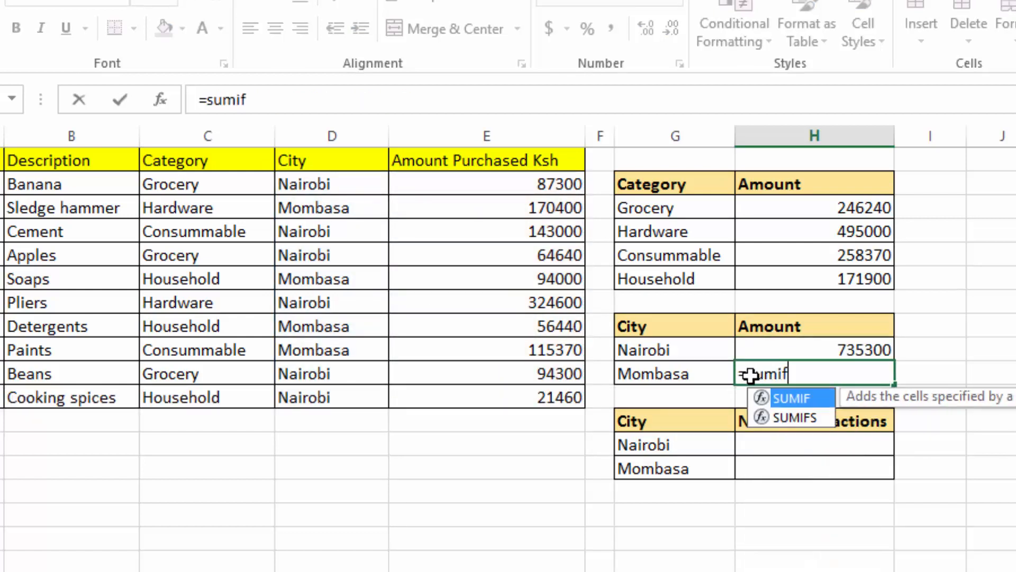
{"action": "double_click", "coordinate": [815, 398]}
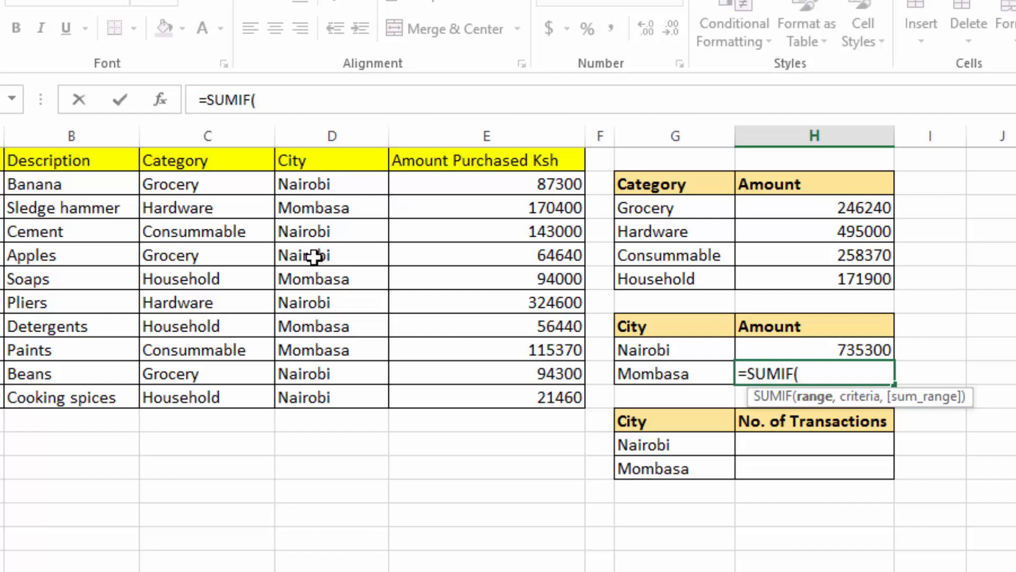
{"action": "left_click", "coordinate": [337, 185]}
{"action": "left_click_drag", "start_coordinate": [337, 185], "coordinate": [337, 394]}
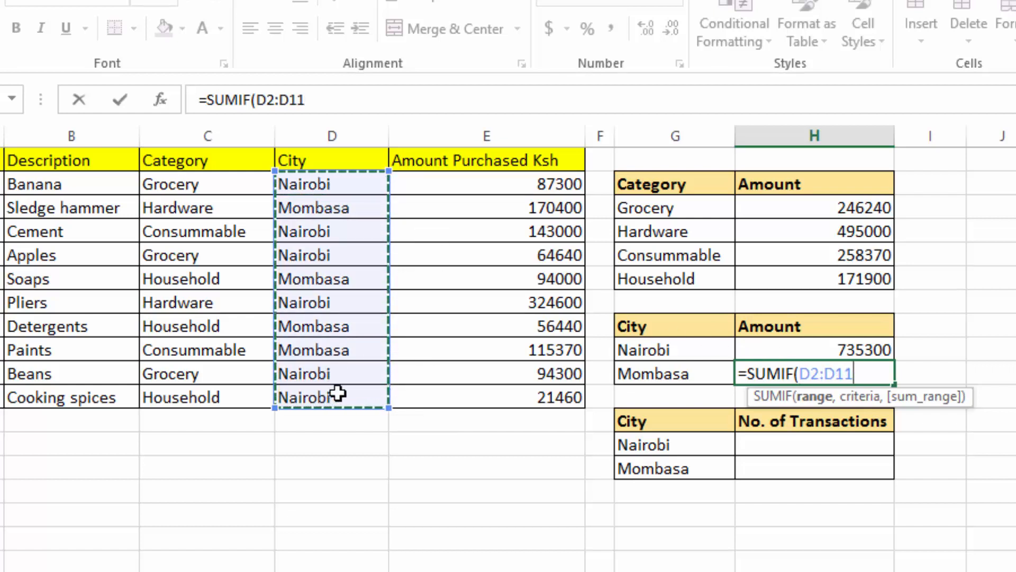
{"action": "type", "text": ","}
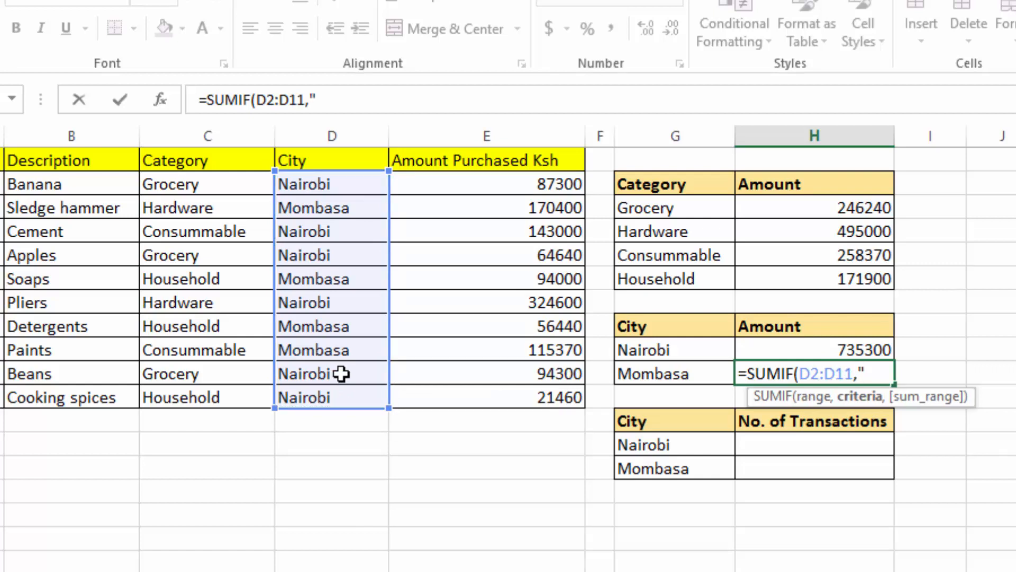
{"action": "type", "text": "\"Mombasa"}
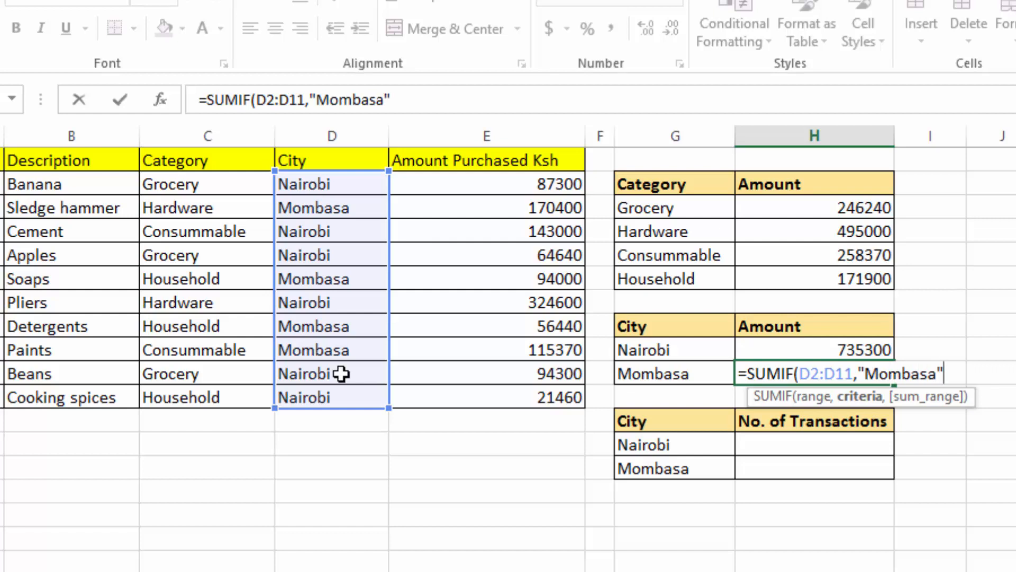
{"action": "type", "text": ","}
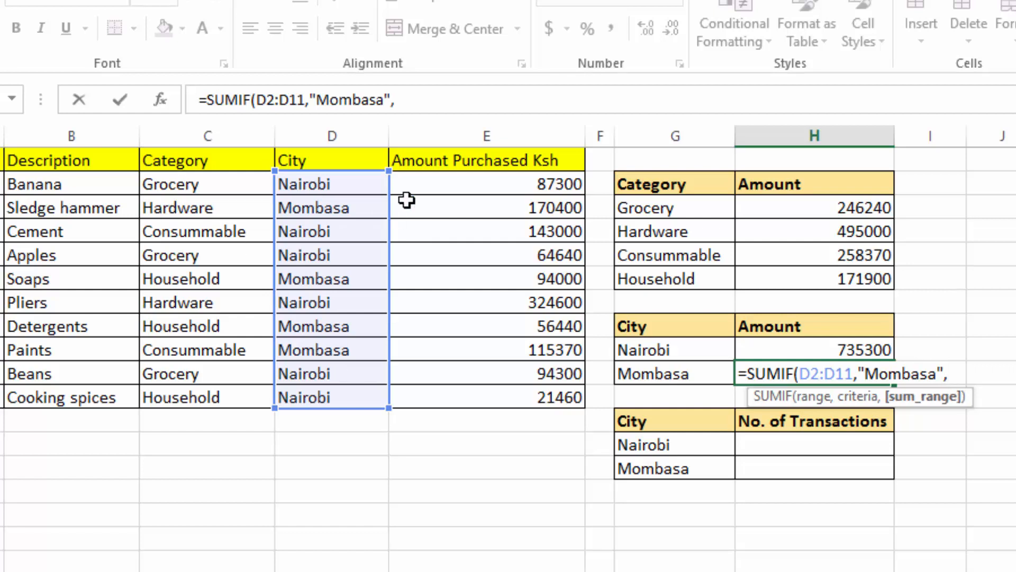
{"action": "left_click", "coordinate": [462, 184]}
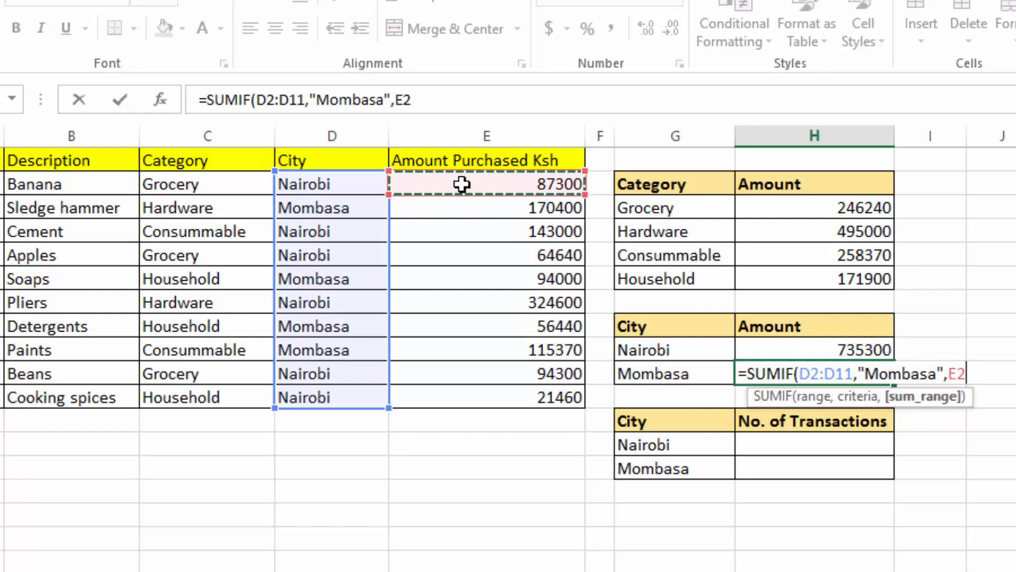
{"action": "left_click_drag", "start_coordinate": [462, 183], "coordinate": [461, 394]}
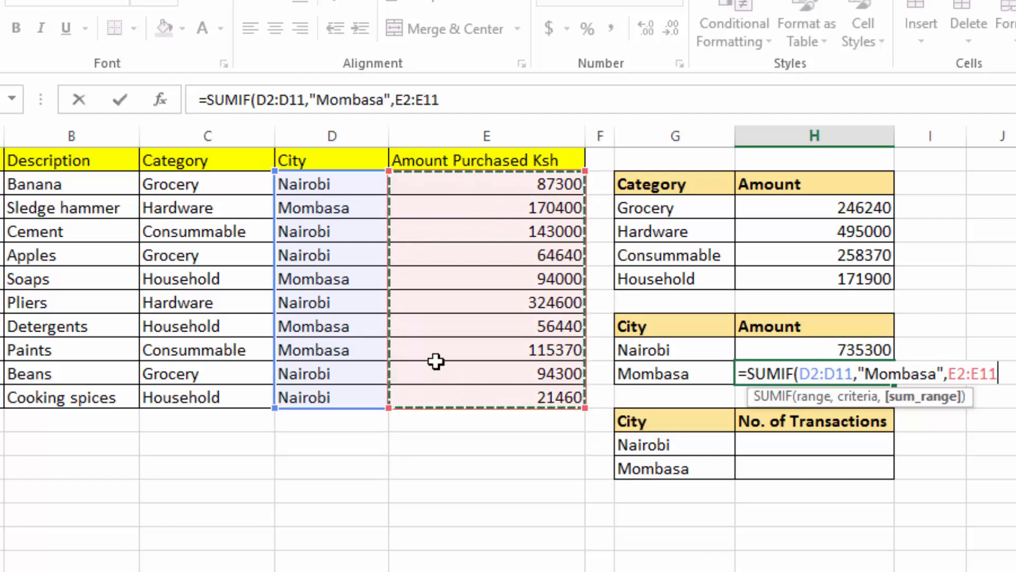
{"action": "key", "text": "Return"}
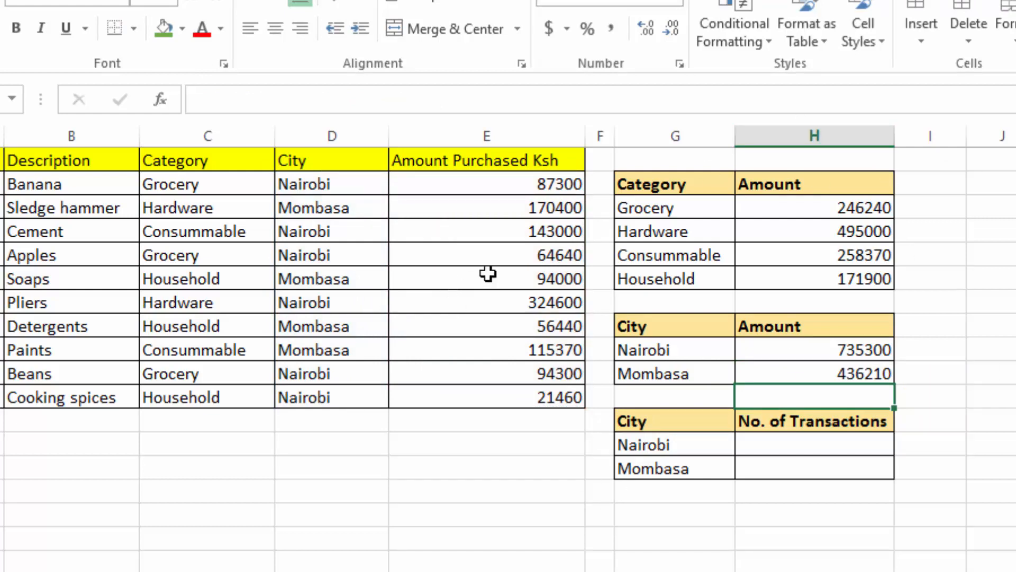
- Add up the individual Nairobi purchase amounts in E13 with =E2+E4+E5+E7+E10+E11 as a check on the Nairobi total
{"action": "left_click", "coordinate": [782, 327]}
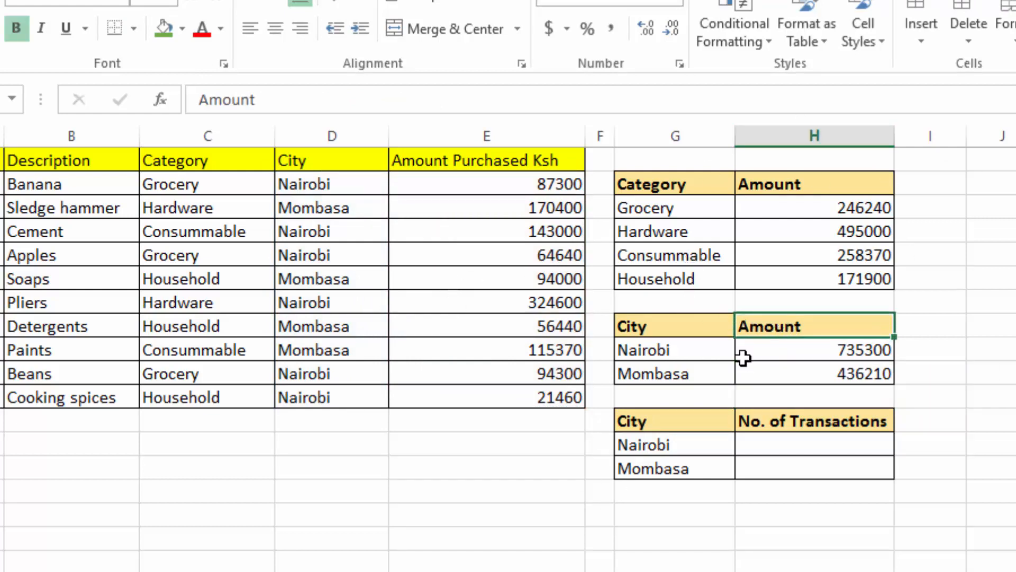
{"action": "left_click", "coordinate": [682, 347]}
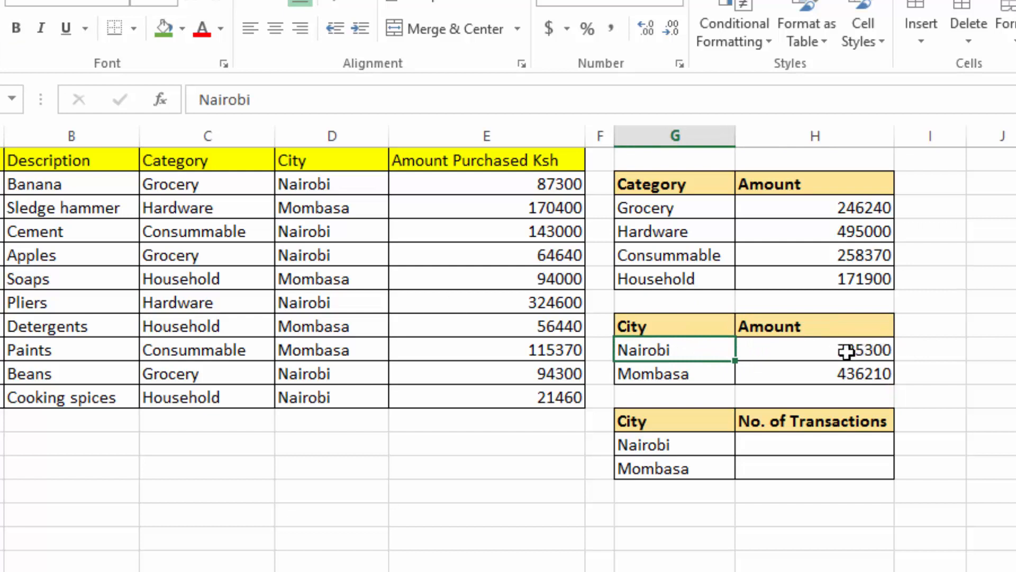
{"action": "left_click", "coordinate": [816, 353]}
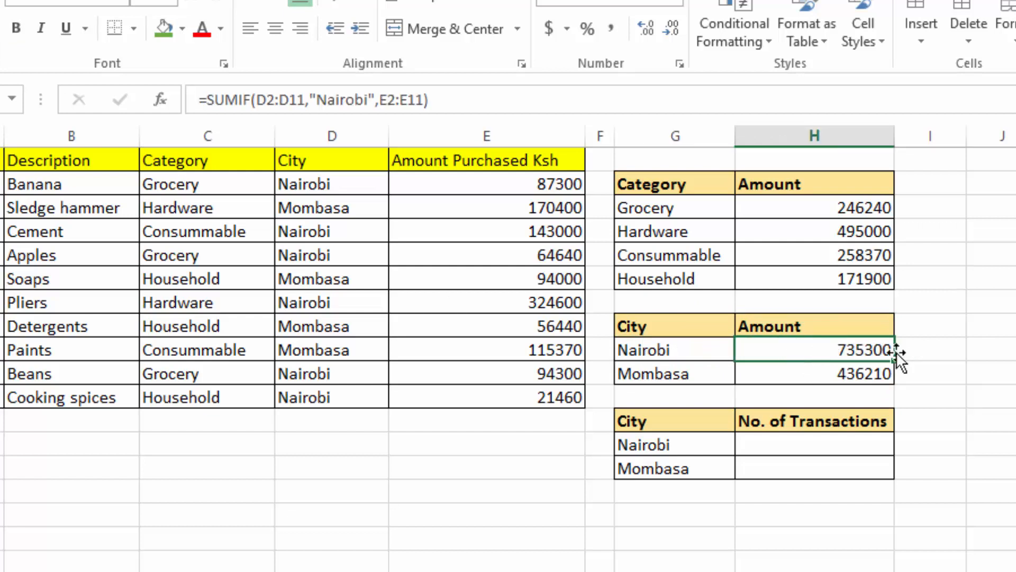
{"action": "left_click", "coordinate": [350, 446]}
{"action": "left_click", "coordinate": [450, 447]}
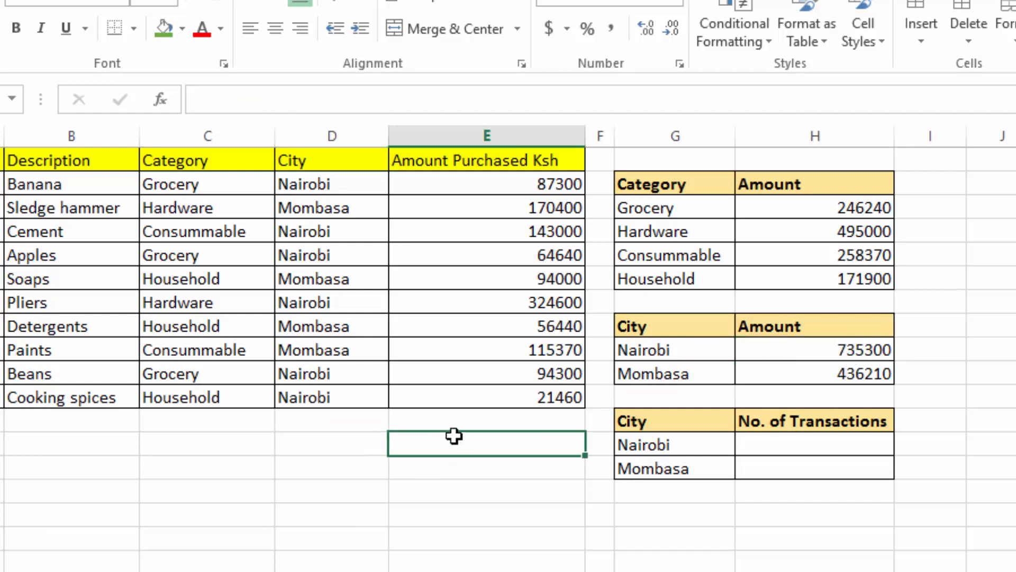
{"action": "type", "text": "="}
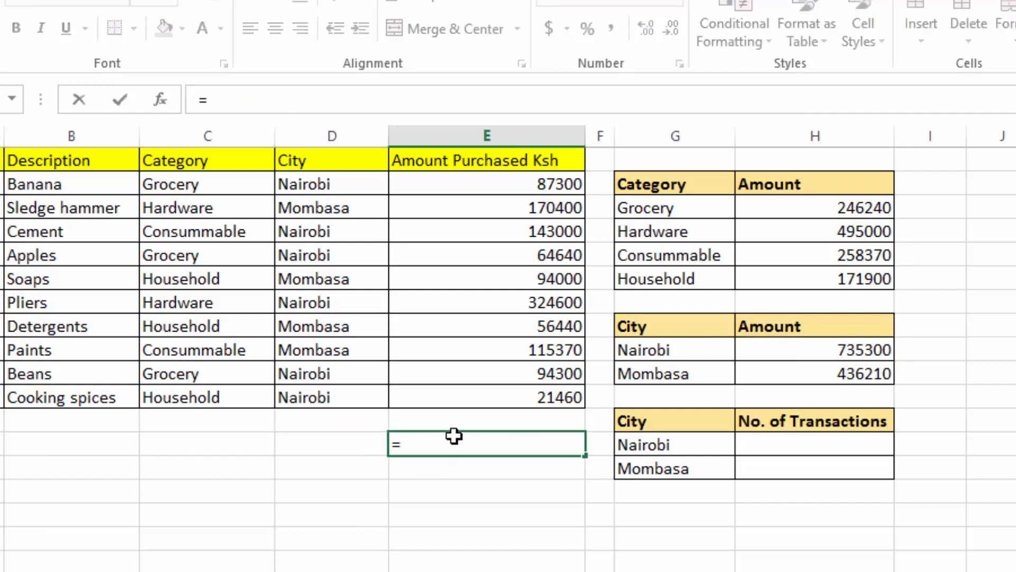
{"action": "type", "text": "s"}
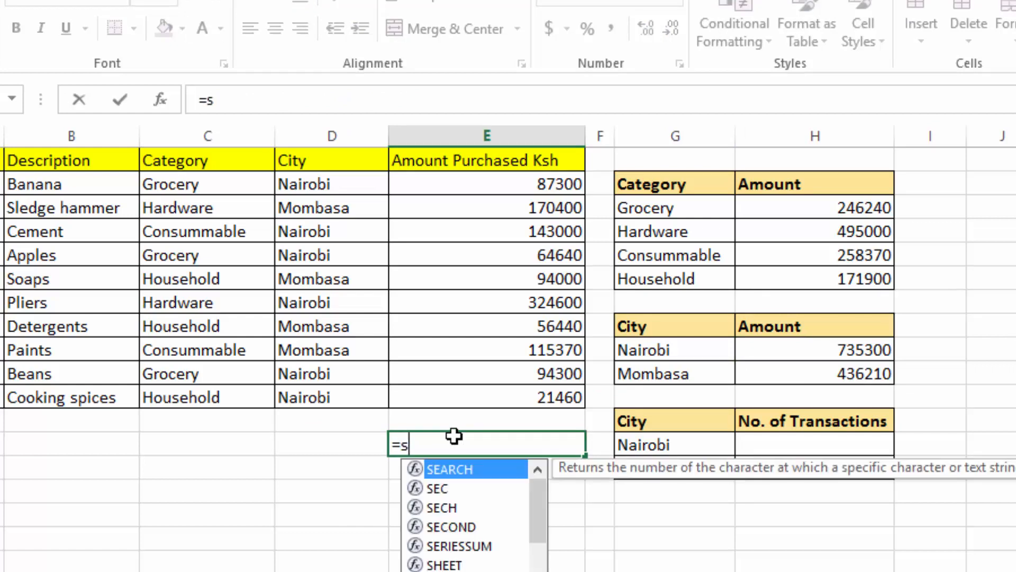
{"action": "key", "text": "BackSpace"}
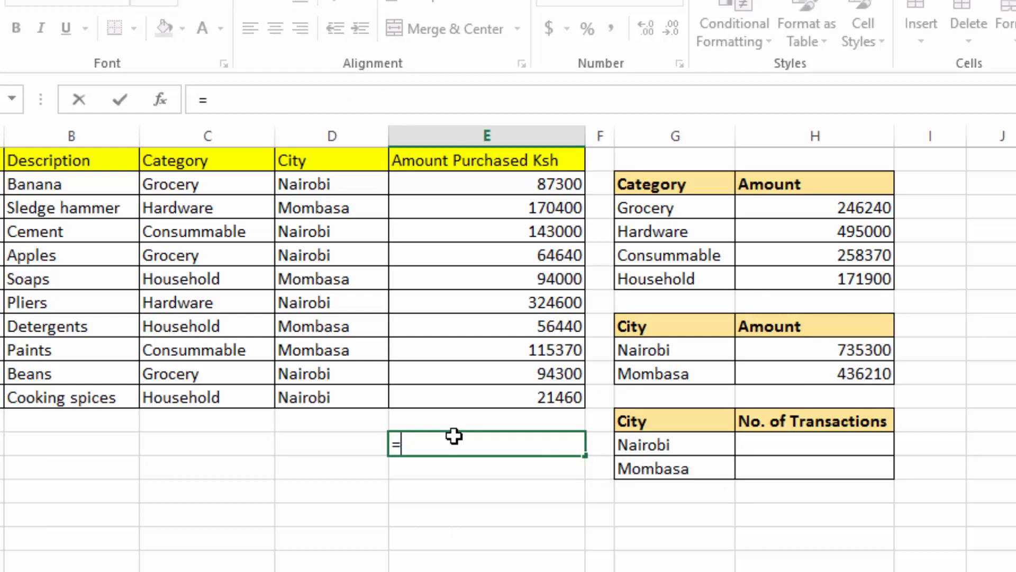
{"action": "left_click", "coordinate": [551, 186]}
{"action": "type", "text": "+"}
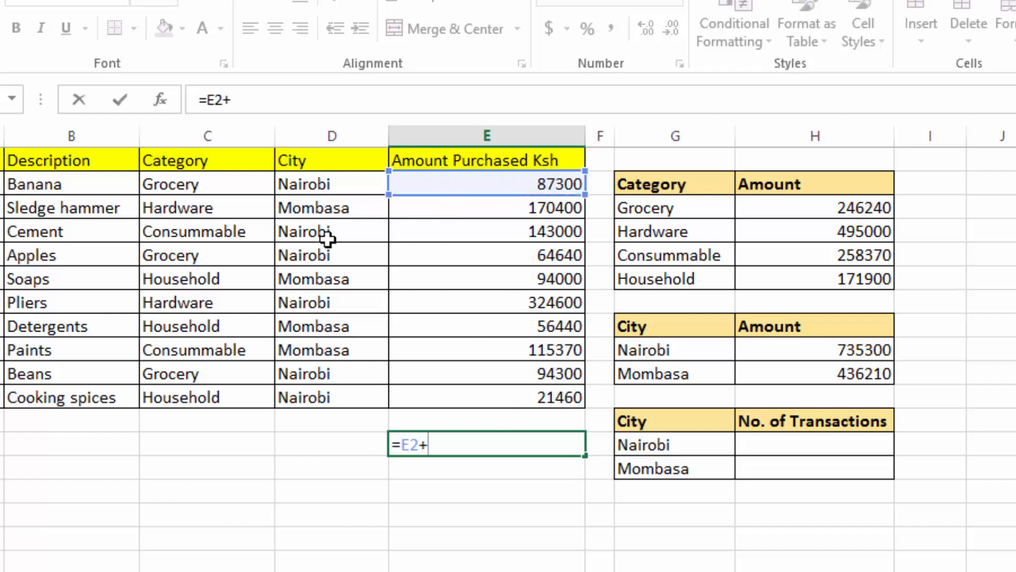
{"action": "left_click", "coordinate": [534, 232]}
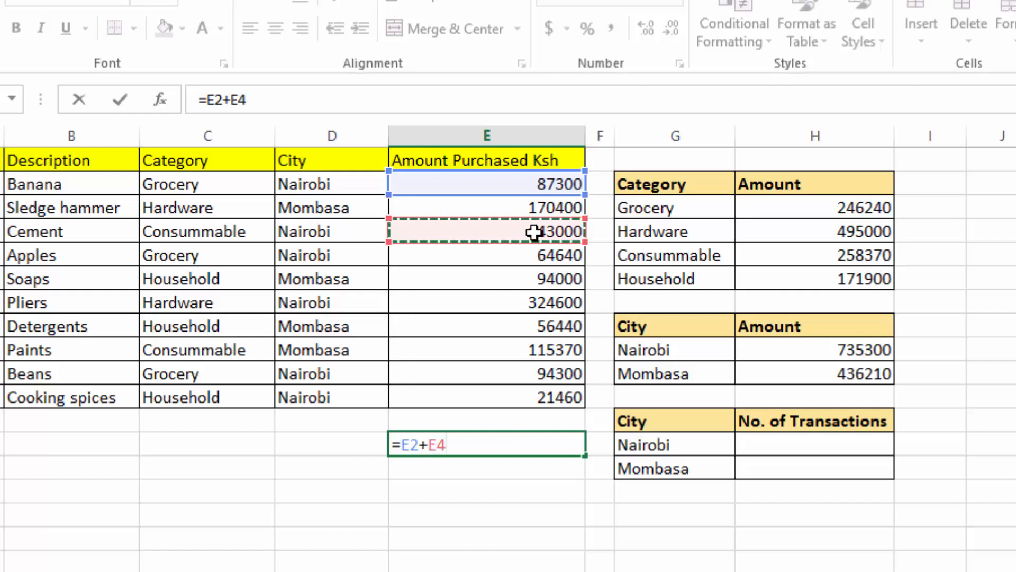
{"action": "type", "text": "+"}
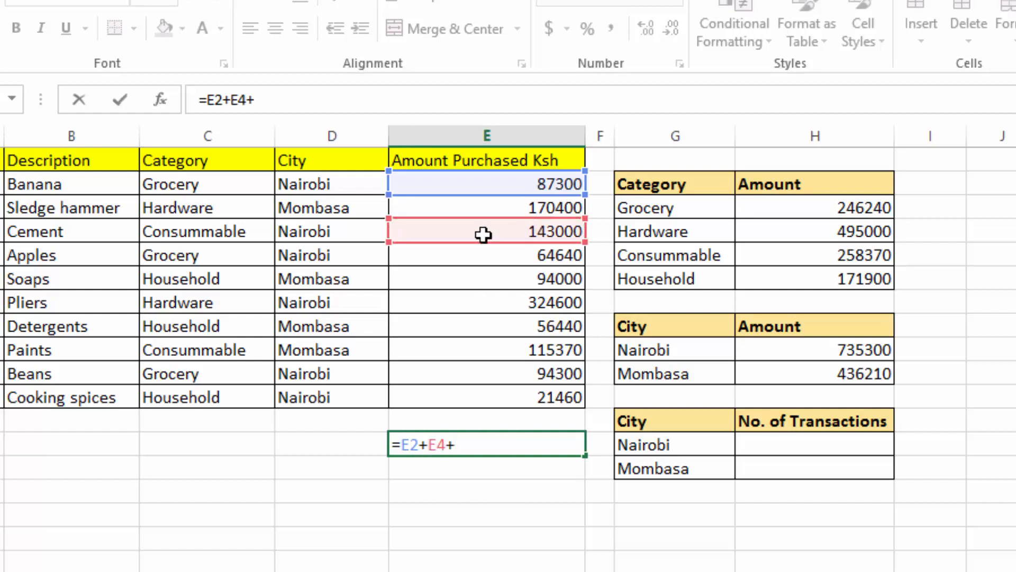
{"action": "left_click", "coordinate": [516, 255]}
{"action": "type", "text": "+"}
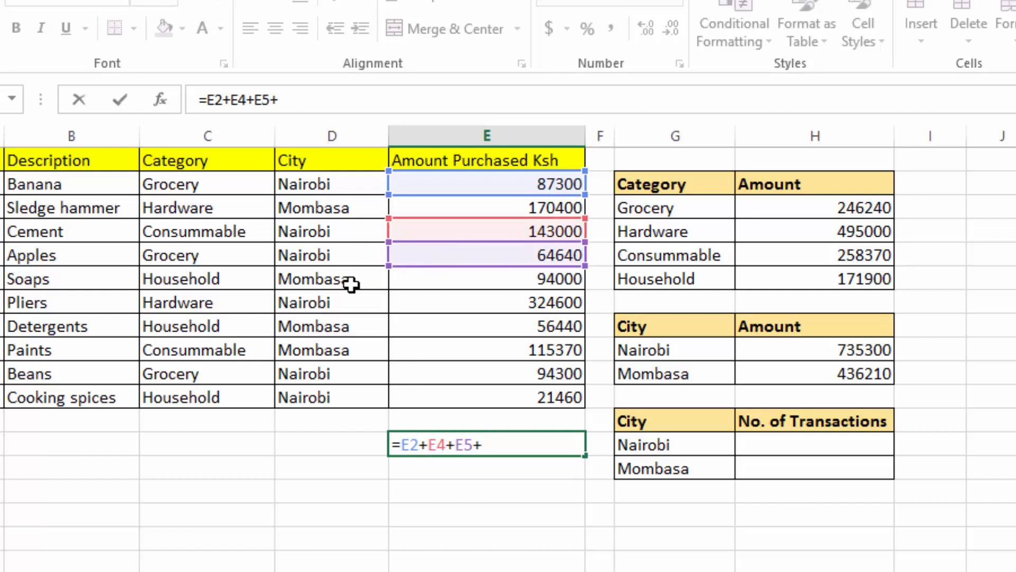
{"action": "left_click", "coordinate": [502, 303]}
{"action": "type", "text": "+"}
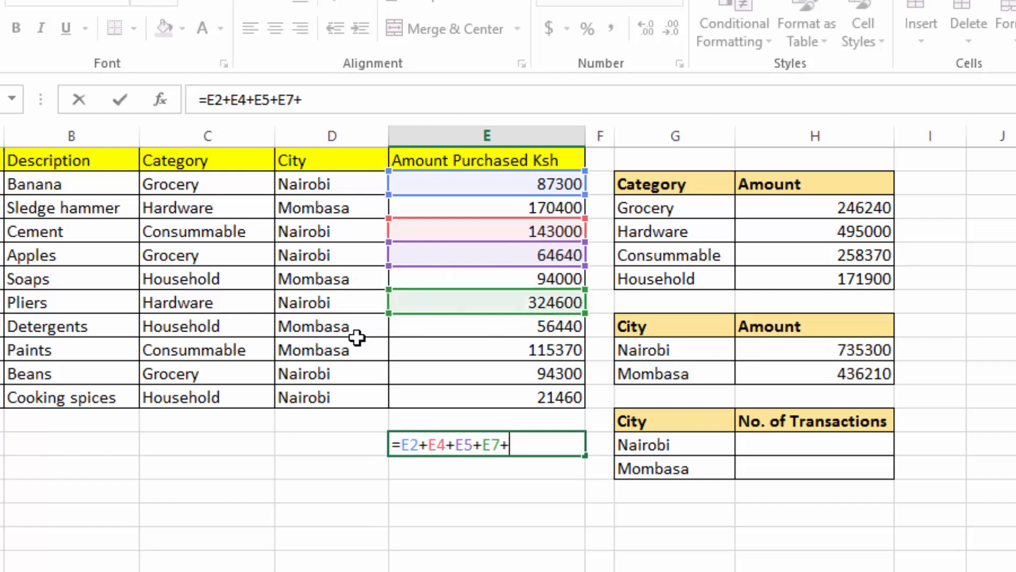
{"action": "left_click", "coordinate": [444, 372]}
{"action": "type", "text": "+"}
{"action": "left_click", "coordinate": [423, 397]}
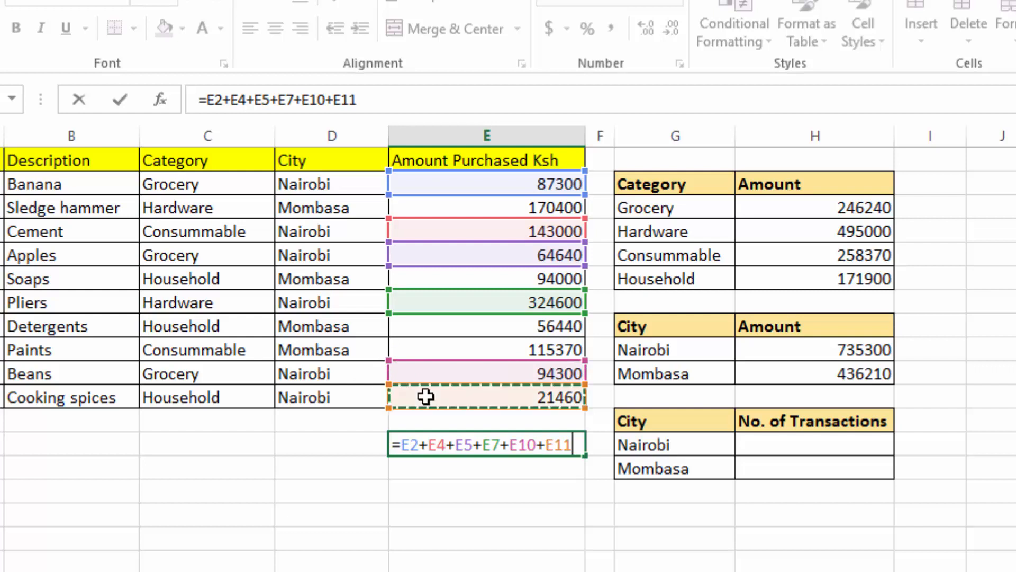
{"action": "key", "text": "Return"}
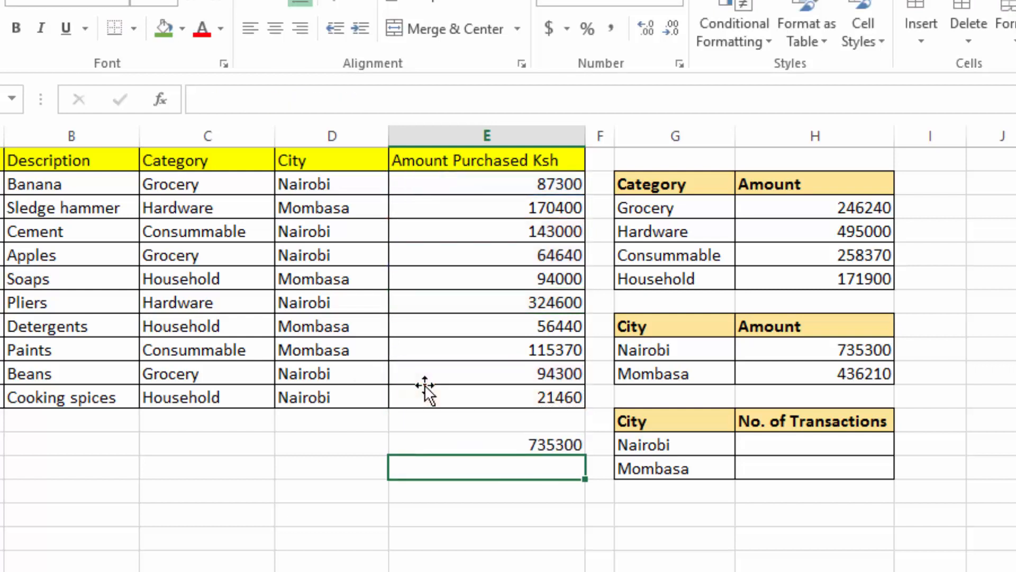
- Compare the Nairobi SUMIF total with the check sum, and clear the check sum from E13
{"action": "left_click", "coordinate": [829, 348]}
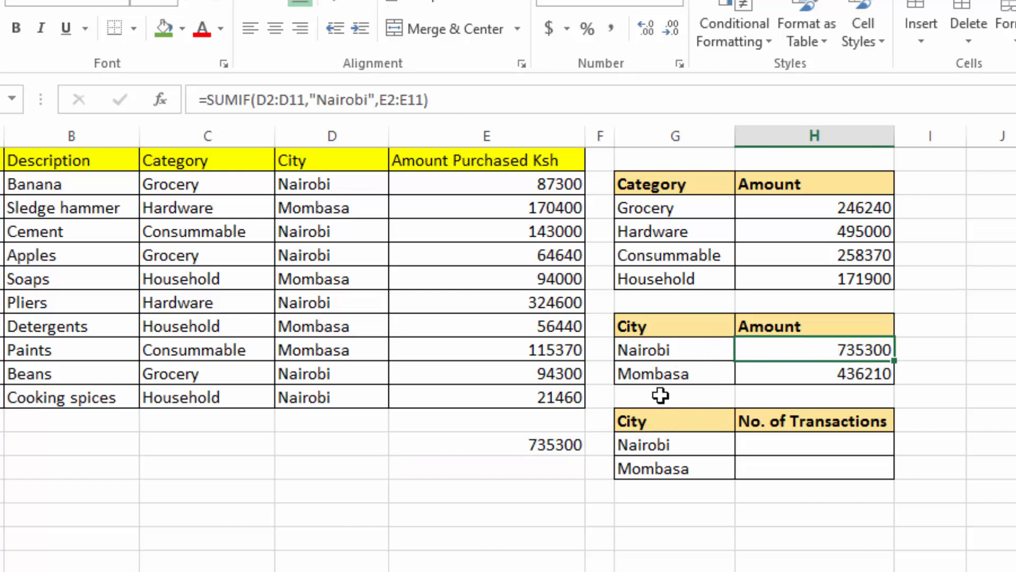
{"action": "left_click", "coordinate": [534, 442]}
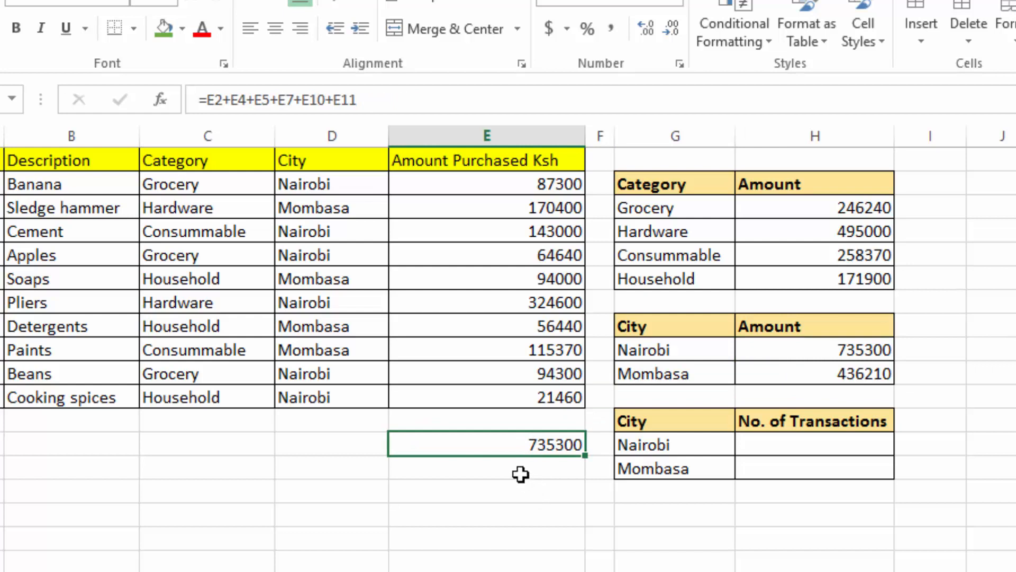
{"action": "key", "text": "Delete"}
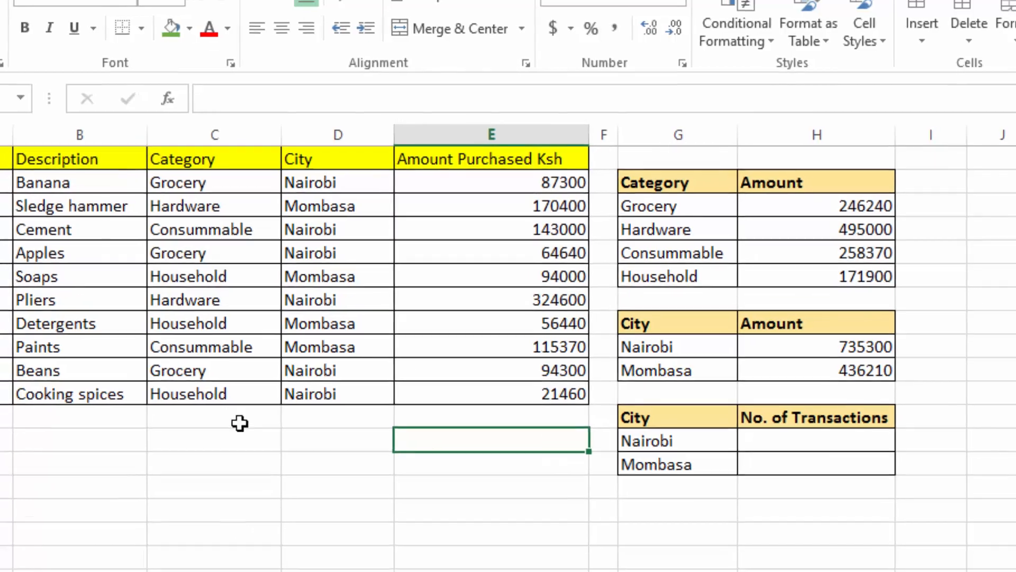
{"action": "left_click", "coordinate": [234, 443]}
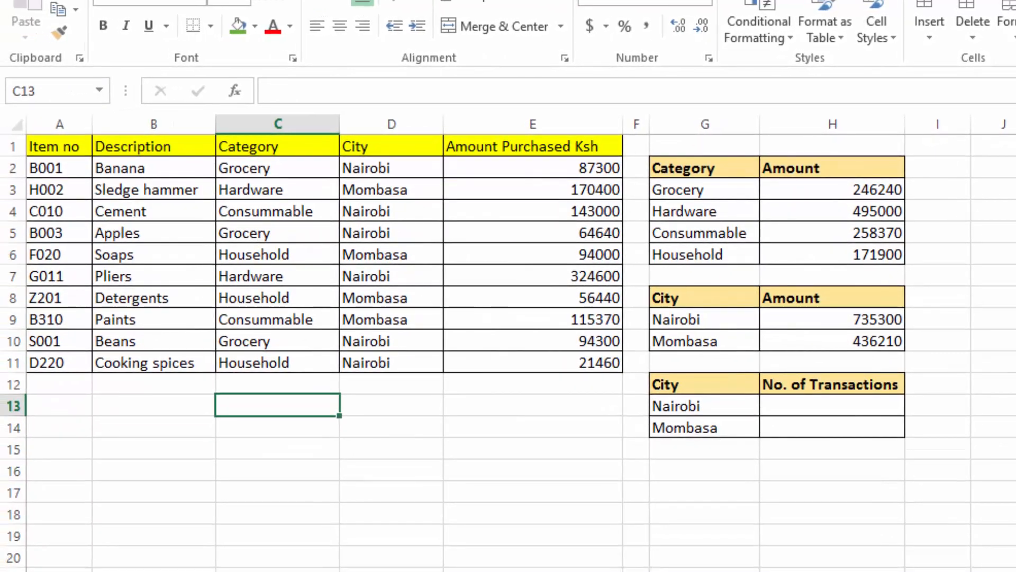